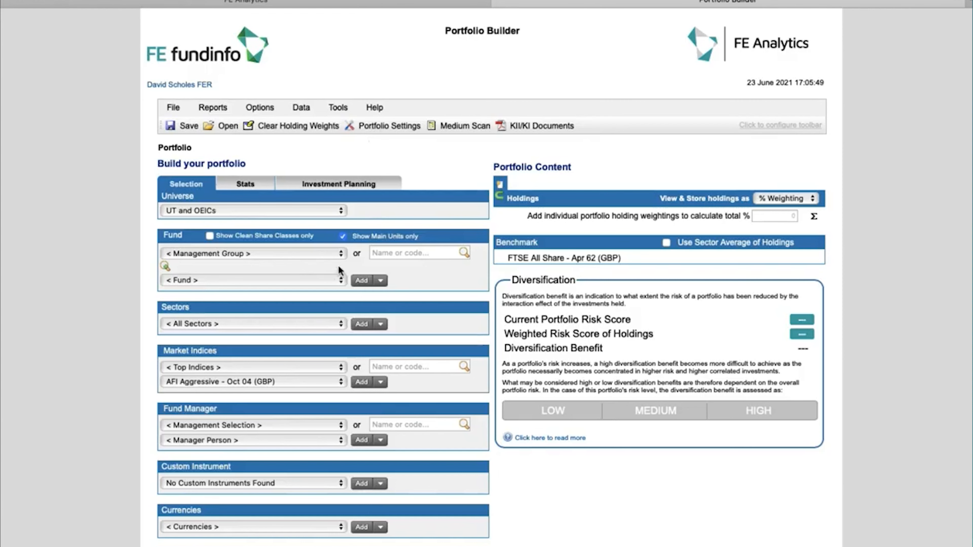
Step: Choose Allianz Global Invtrs GmbH(UK) as management group and add China A-Shares Equity
{"action": "scroll", "coordinate": [333, 269], "scroll_direction": "down", "scroll_amount": 1}
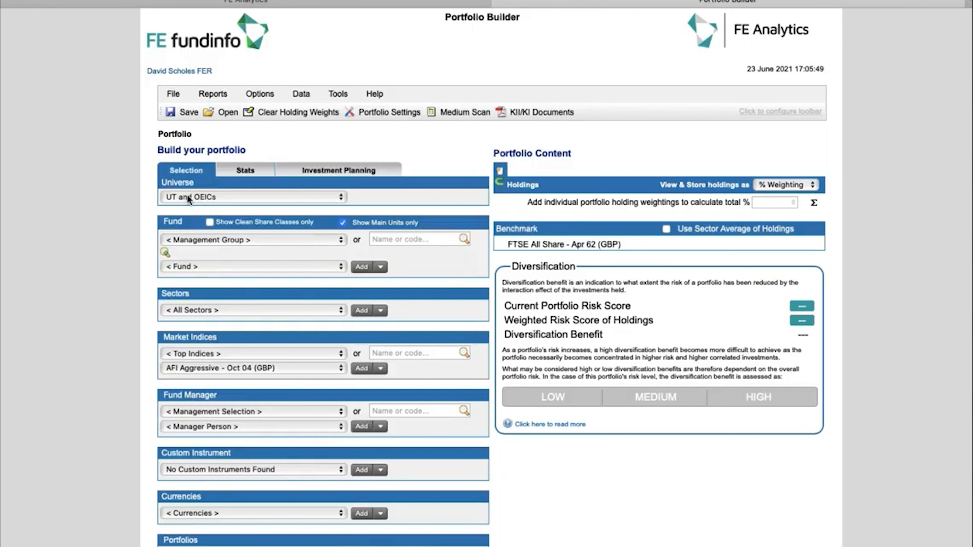
{"action": "left_click", "coordinate": [215, 242]}
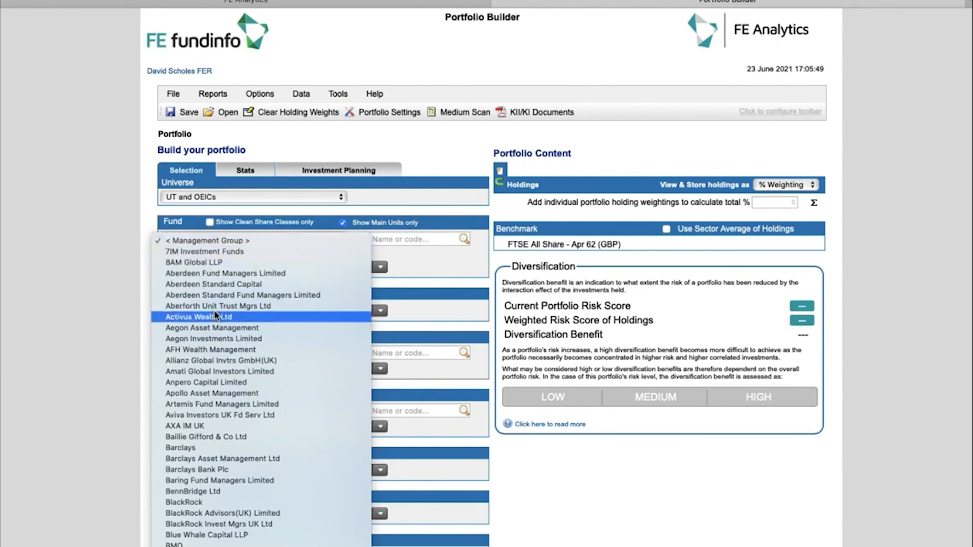
{"action": "left_click", "coordinate": [219, 361]}
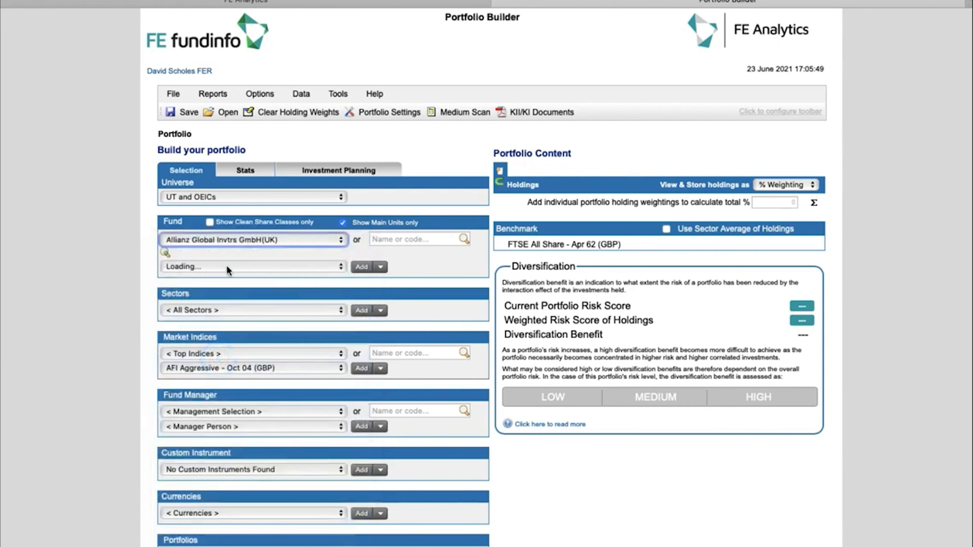
{"action": "left_click", "coordinate": [230, 267]}
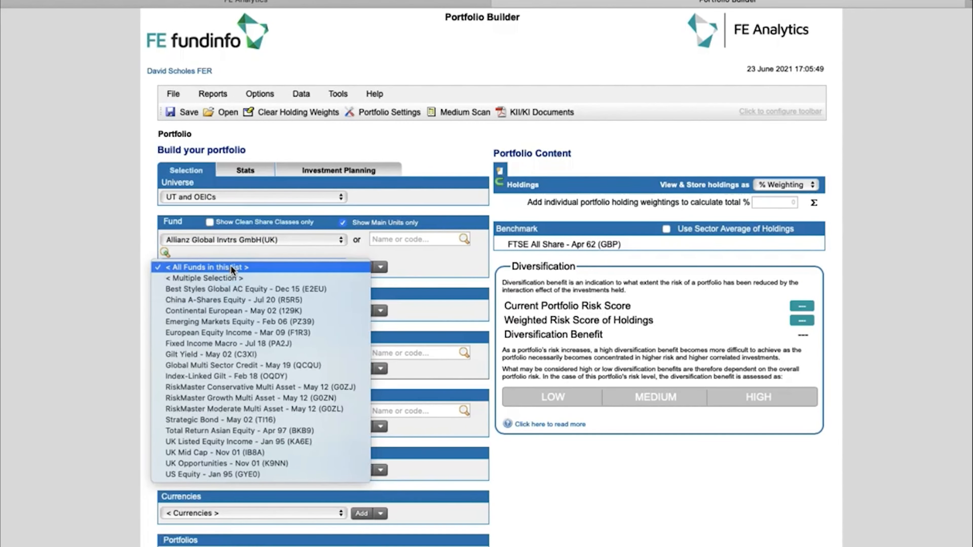
{"action": "left_click", "coordinate": [235, 299]}
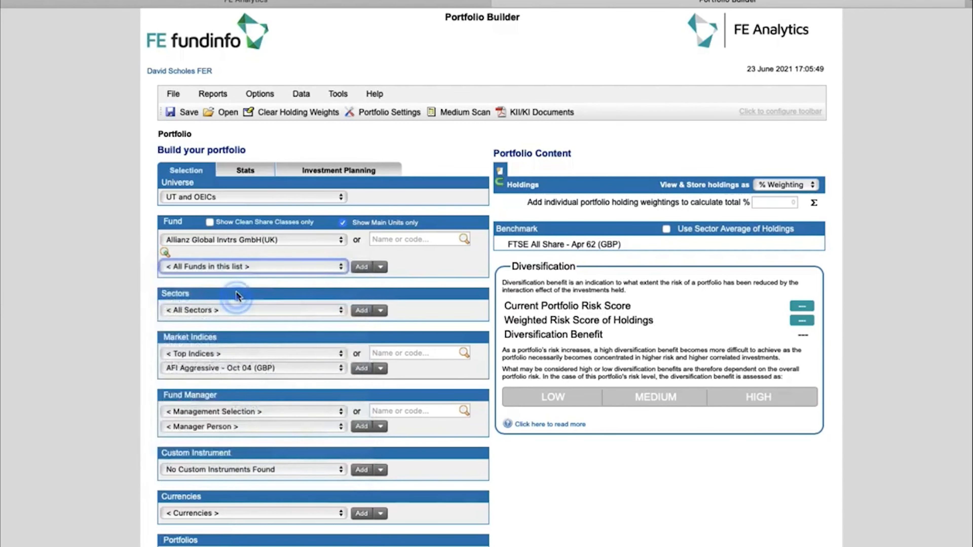
{"action": "left_click", "coordinate": [352, 268]}
Step: Add the Allianz European Equity Income and RiskMaster Conservative Multi Asset funds as holdings
{"action": "left_click", "coordinate": [321, 270]}
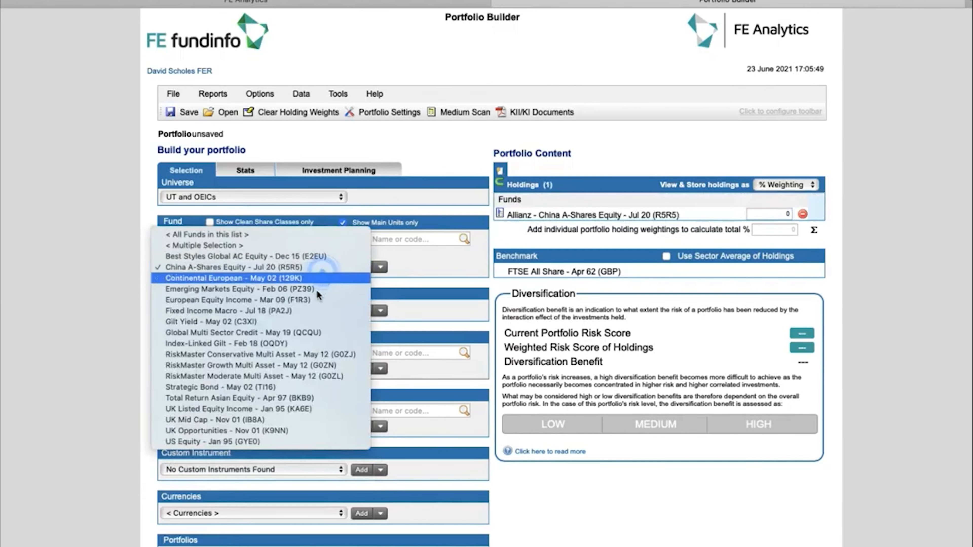
{"action": "left_click", "coordinate": [312, 300]}
{"action": "left_click", "coordinate": [360, 267]}
{"action": "left_click", "coordinate": [326, 267]}
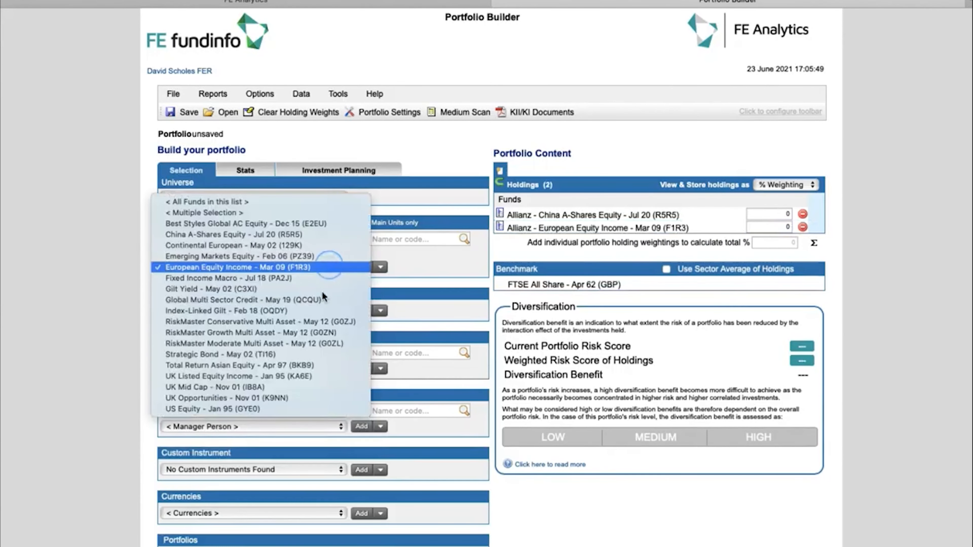
{"action": "left_click", "coordinate": [311, 323]}
{"action": "left_click", "coordinate": [360, 267]}
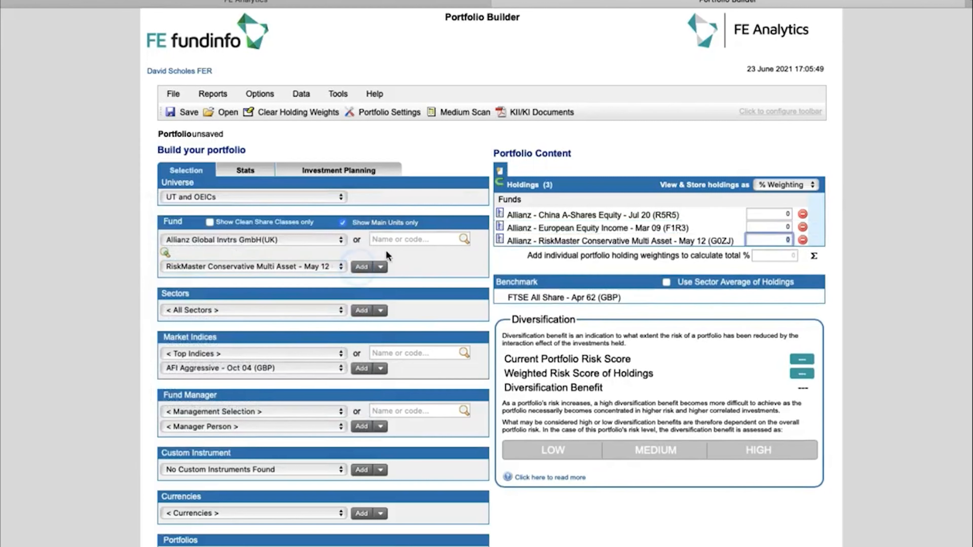
Step: Search for 'merlin' funds and view the Jupiter Merlin results without adding any
{"action": "left_click", "coordinate": [391, 237]}
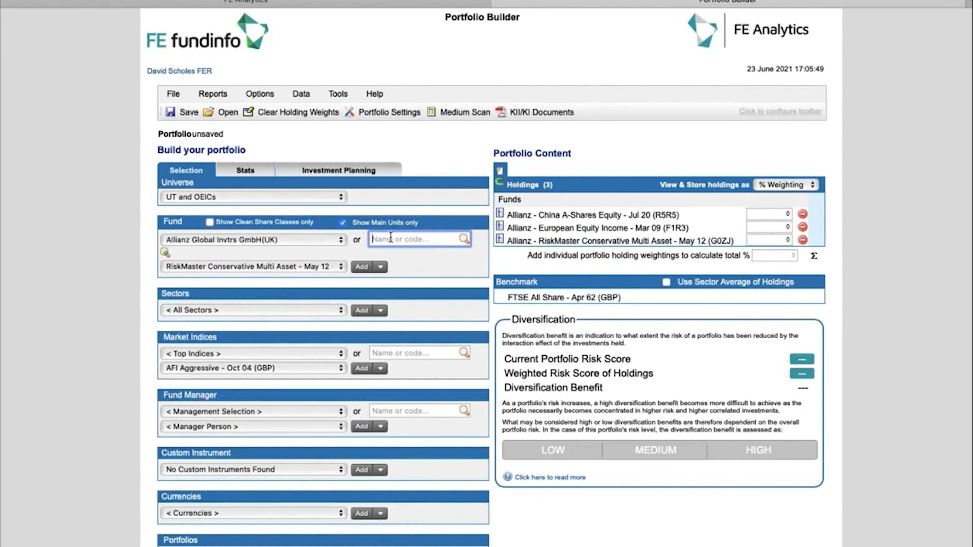
{"action": "type", "text": "merlin"}
{"action": "key", "text": "Return"}
{"action": "left_click", "coordinate": [328, 268]}
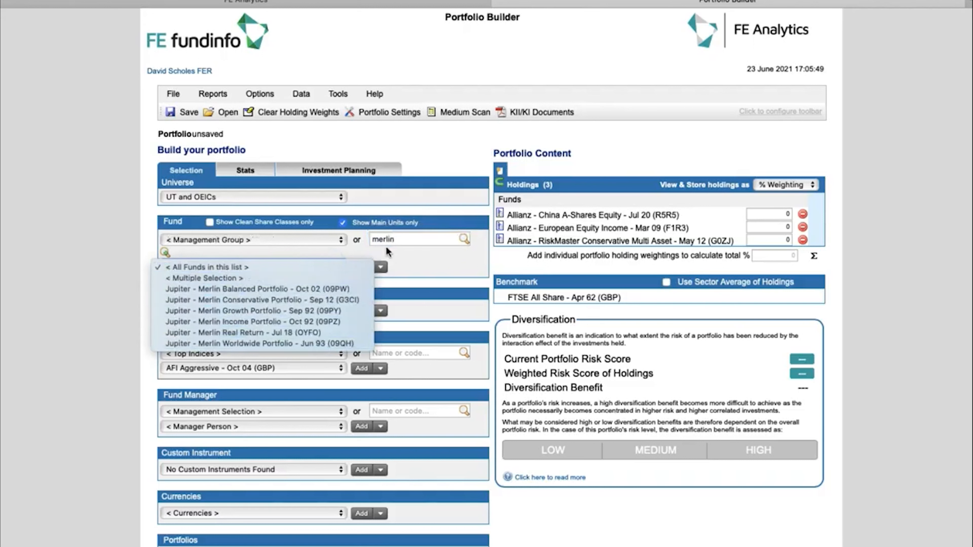
{"action": "left_click", "coordinate": [401, 241]}
{"action": "left_click", "coordinate": [392, 240]}
{"action": "double_click", "coordinate": [391, 239]}
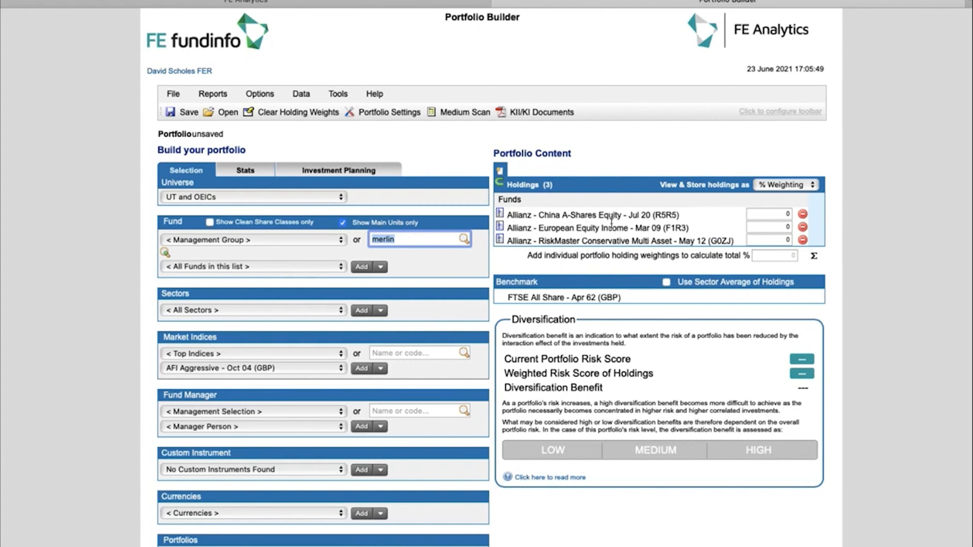
{"action": "left_click", "coordinate": [774, 213]}
Step: Switch holdings entry to Value and enter 3456, 76540 and 34560 for the three funds
{"action": "left_click", "coordinate": [771, 228]}
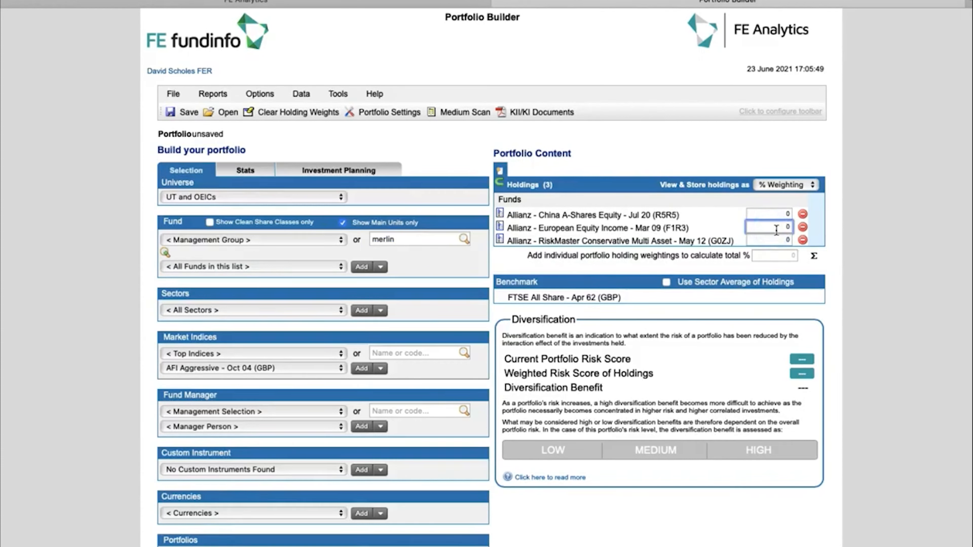
{"action": "left_click", "coordinate": [786, 186]}
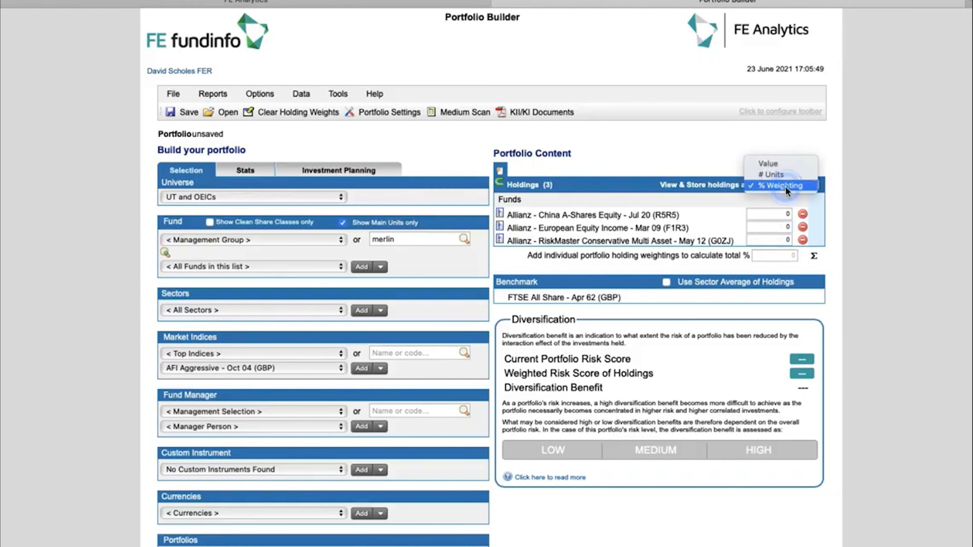
{"action": "left_click", "coordinate": [784, 165]}
{"action": "left_click", "coordinate": [776, 218]}
{"action": "type", "text": "3456"}
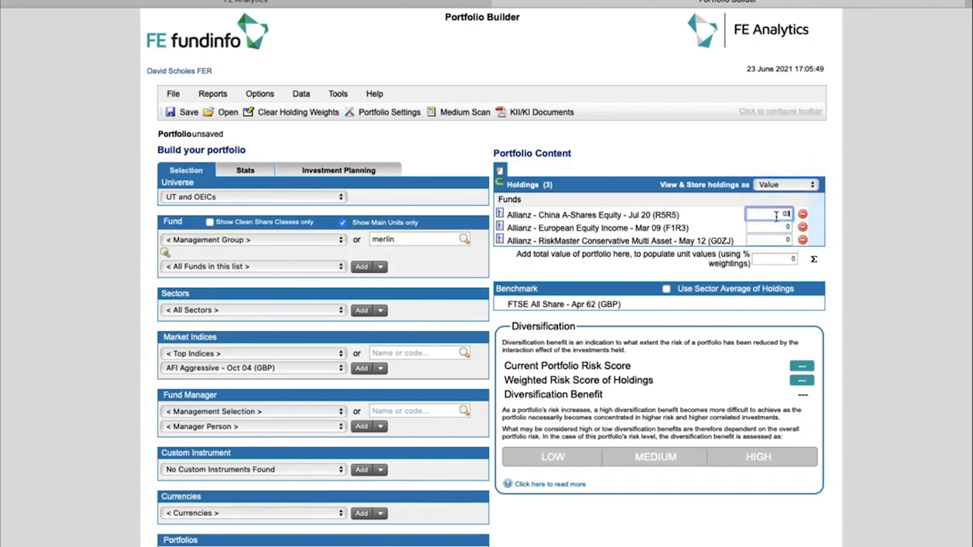
{"action": "left_click", "coordinate": [772, 226]}
{"action": "type", "text": "7654"}
{"action": "left_click", "coordinate": [773, 240]}
{"action": "type", "text": "345"}
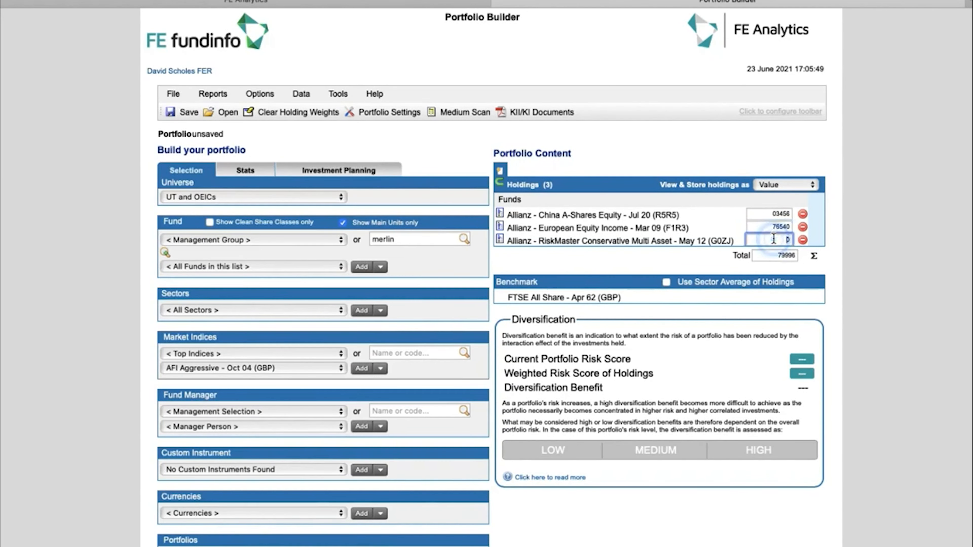
{"action": "type", "text": "6"}
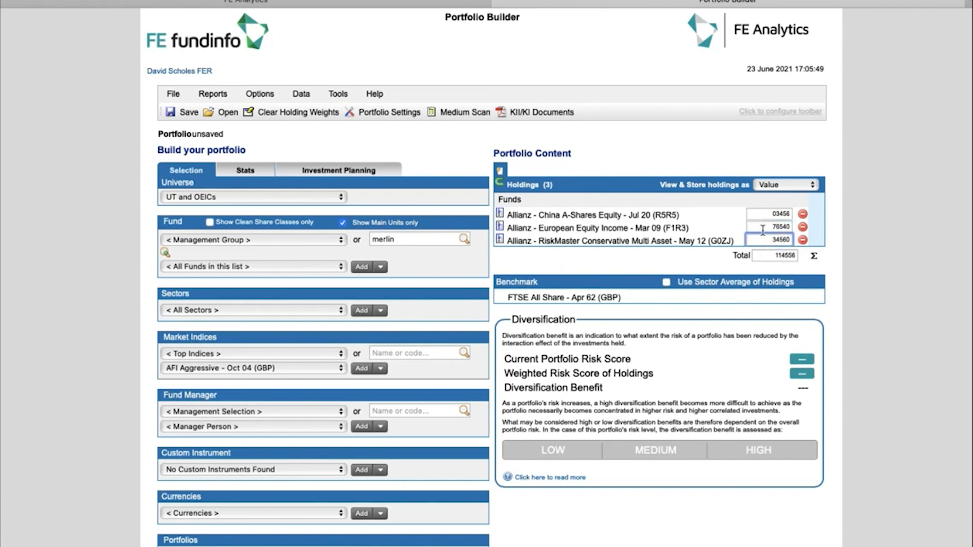
Step: Convert the values to % Weighting, giving 3.0169%, 66.8145% and 30.1687%
{"action": "left_click", "coordinate": [787, 187]}
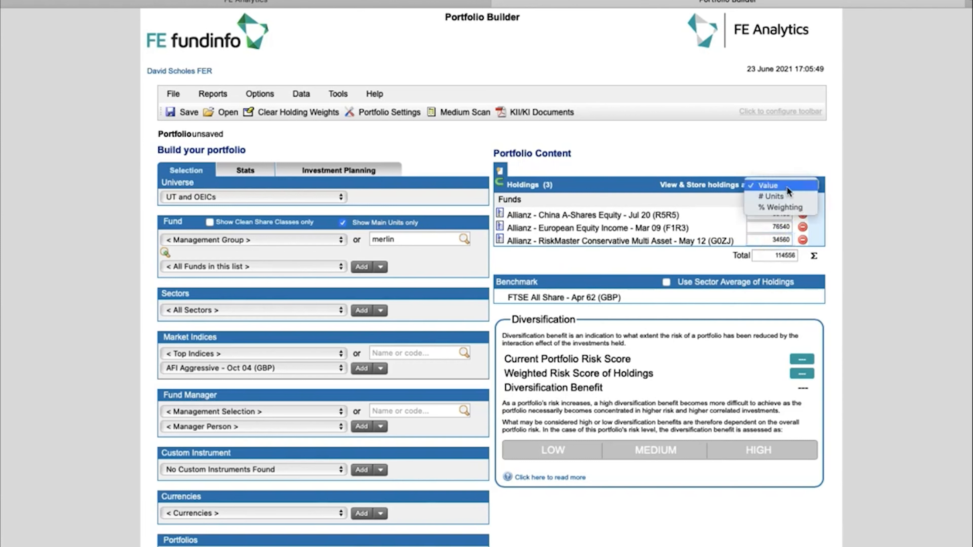
{"action": "left_click", "coordinate": [781, 207]}
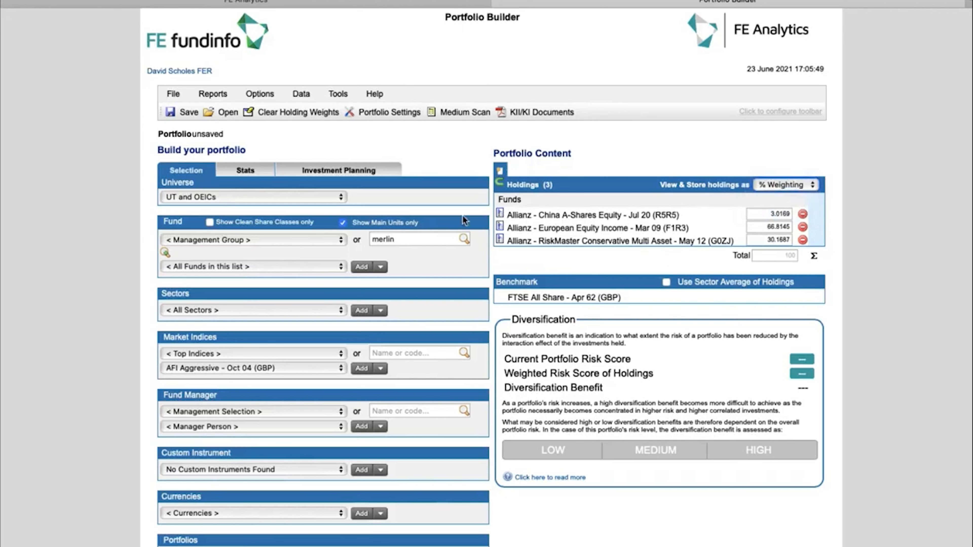
{"action": "left_click", "coordinate": [186, 113]}
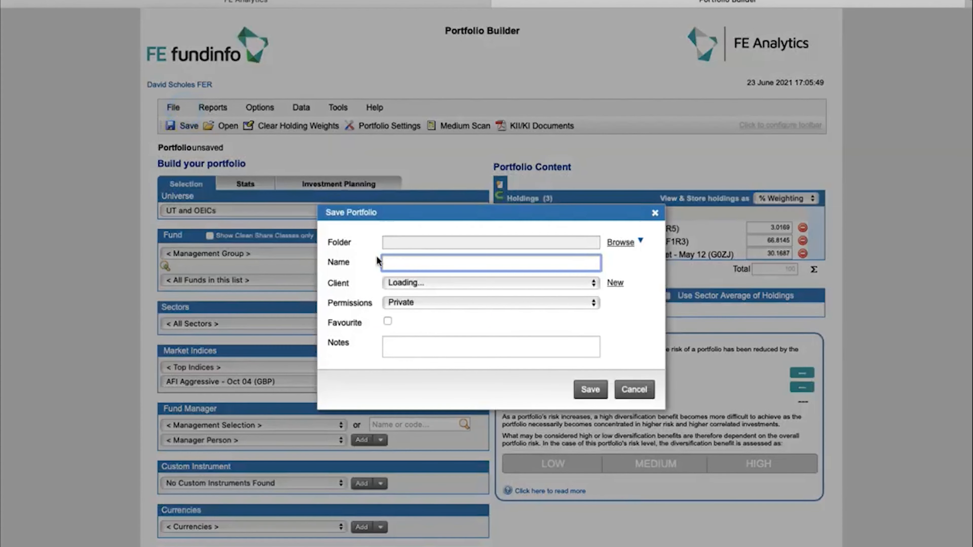
Step: Name the portfolio with the client's name plus 'Pension' and save it
{"action": "left_click", "coordinate": [394, 264]}
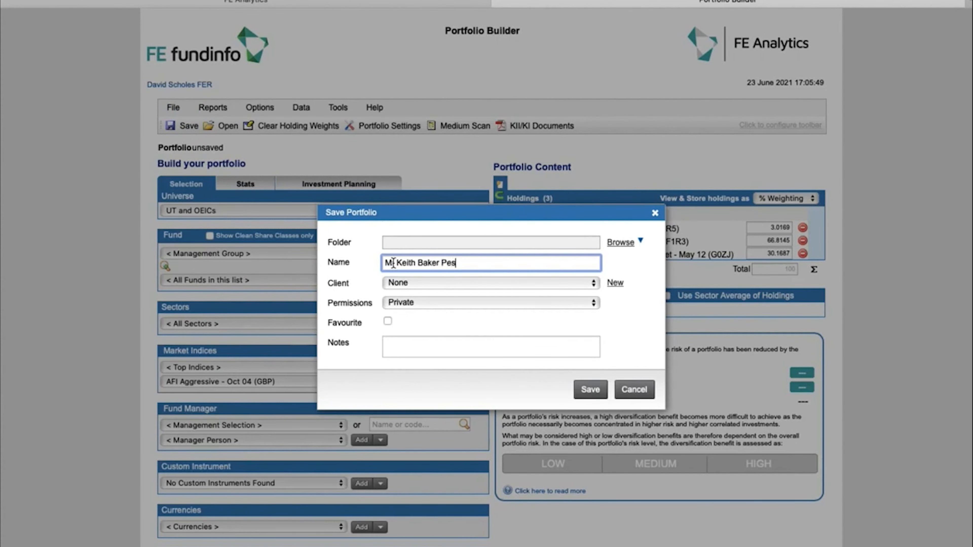
{"action": "type", "text": "nsion"}
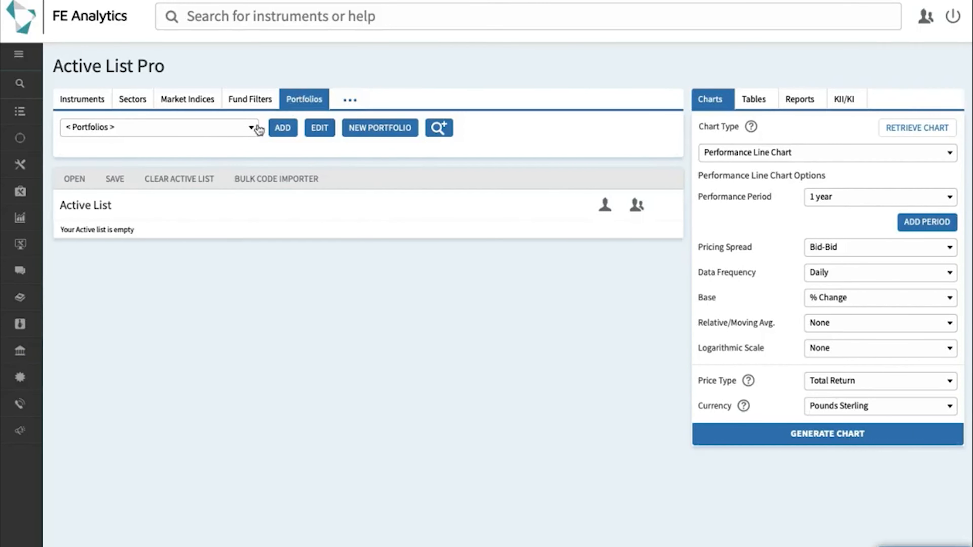
Step: Search the saved portfolios by the client's name and add the Pension portfolio to the Active List
{"action": "left_click", "coordinate": [251, 135]}
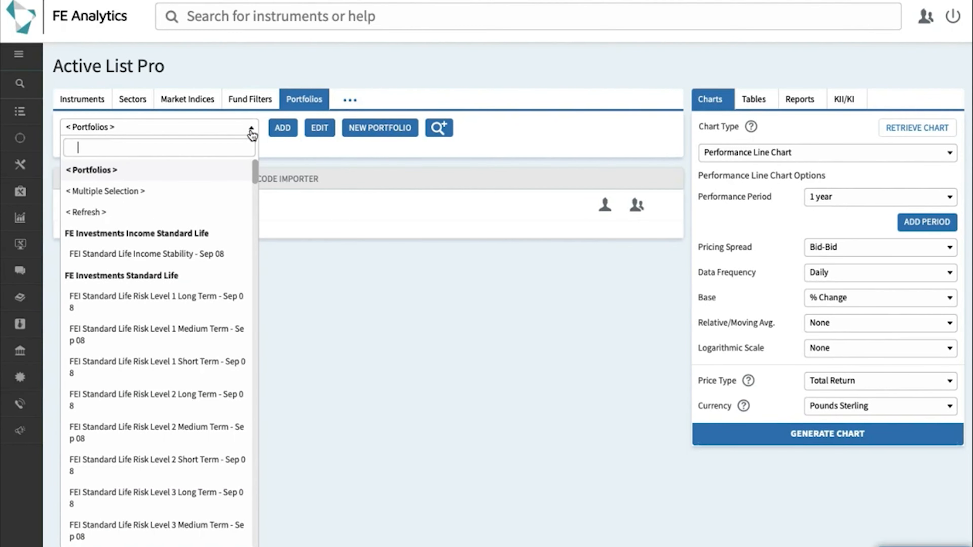
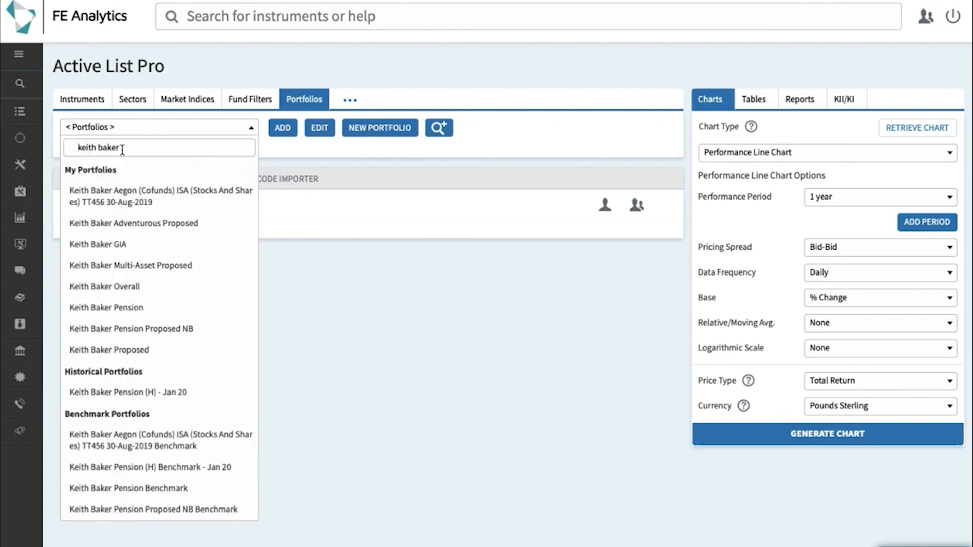
{"action": "left_click", "coordinate": [133, 317]}
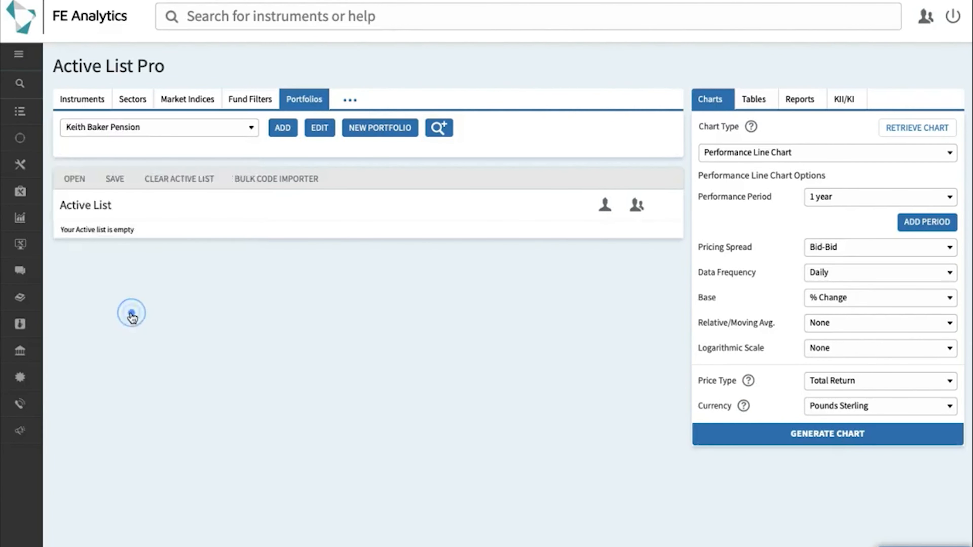
{"action": "left_click", "coordinate": [282, 128]}
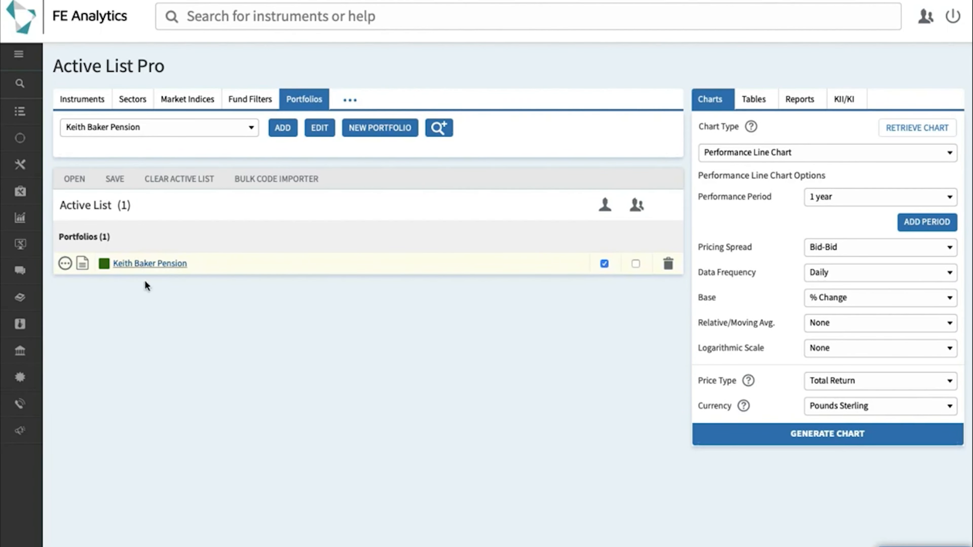
Step: Open the Pension portfolio's Medium Scan report and scroll through its summary, allocation and performance charts
{"action": "left_click", "coordinate": [83, 266]}
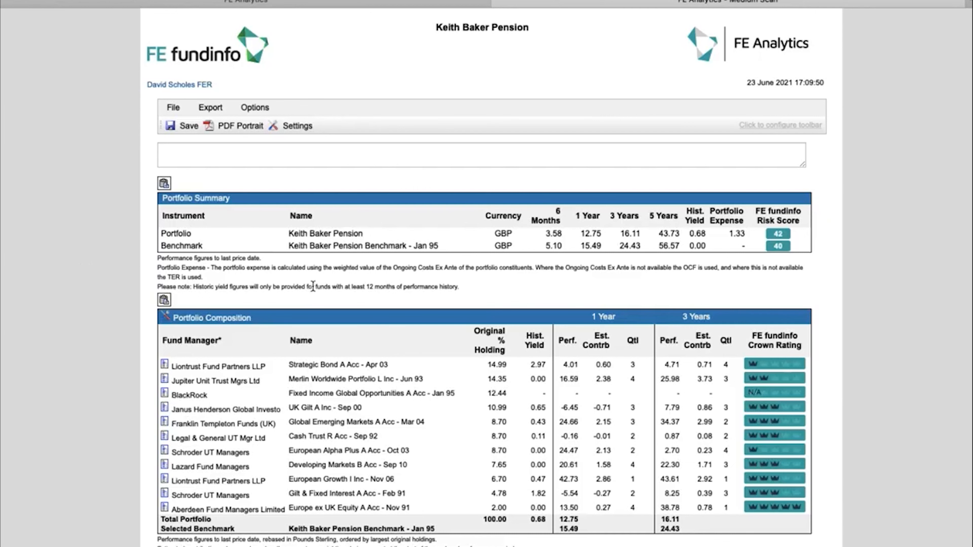
{"action": "scroll", "coordinate": [613, 192], "scroll_direction": "down", "scroll_amount": 3}
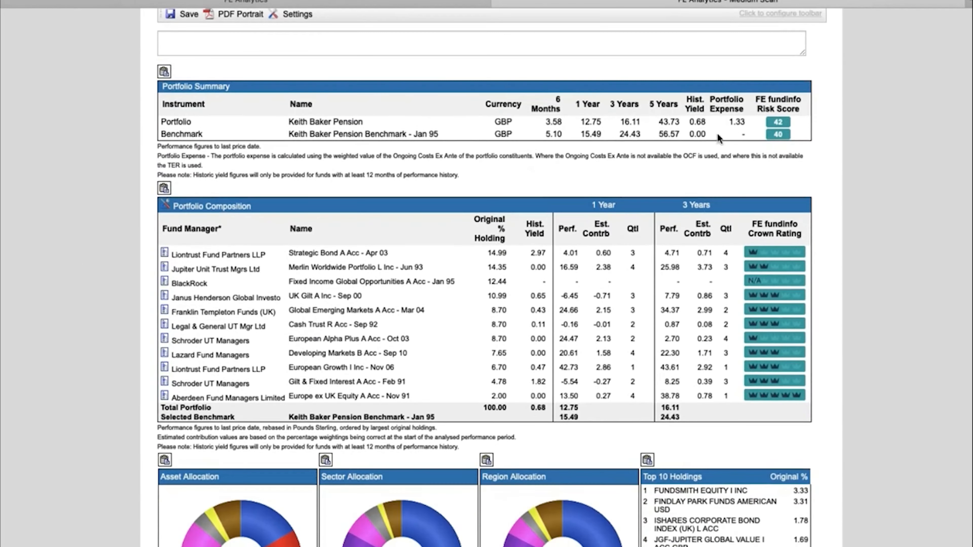
{"action": "scroll", "coordinate": [636, 179], "scroll_direction": "down", "scroll_amount": 3}
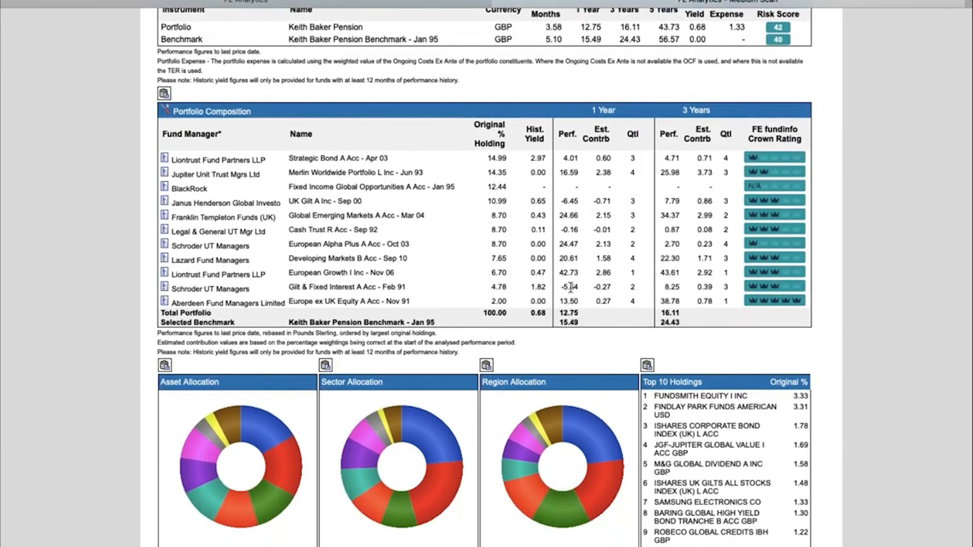
{"action": "scroll", "coordinate": [571, 287], "scroll_direction": "down", "scroll_amount": 6}
{"action": "scroll", "coordinate": [571, 290], "scroll_direction": "down", "scroll_amount": 10}
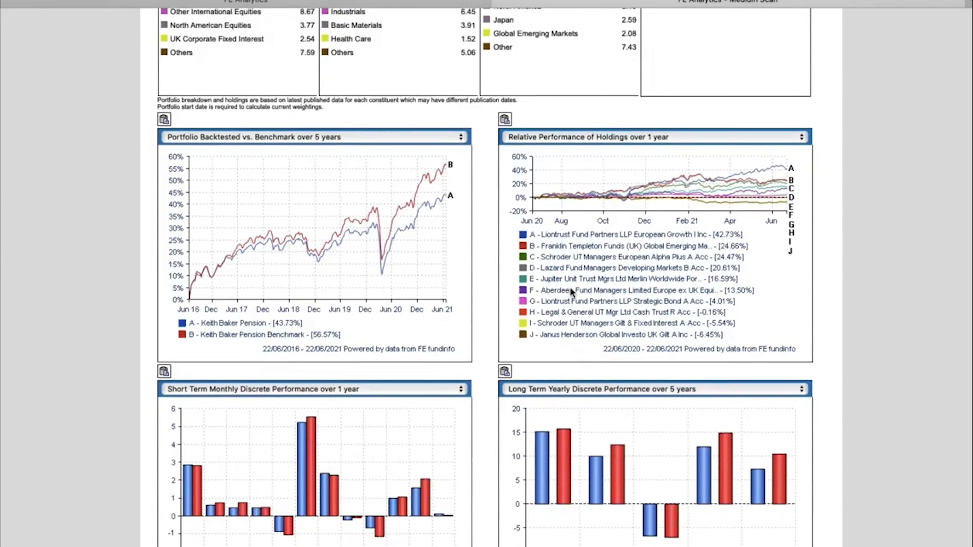
{"action": "scroll", "coordinate": [532, 293], "scroll_direction": "down", "scroll_amount": 3}
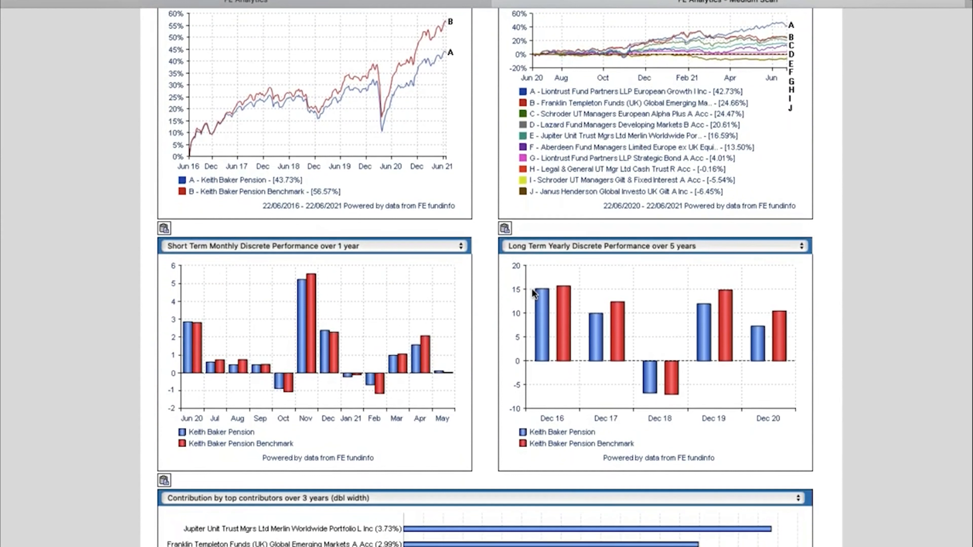
Step: Try Rolling 6 months Volatility over 3 years, then set both performance chart panels to None
{"action": "left_click", "coordinate": [429, 254]}
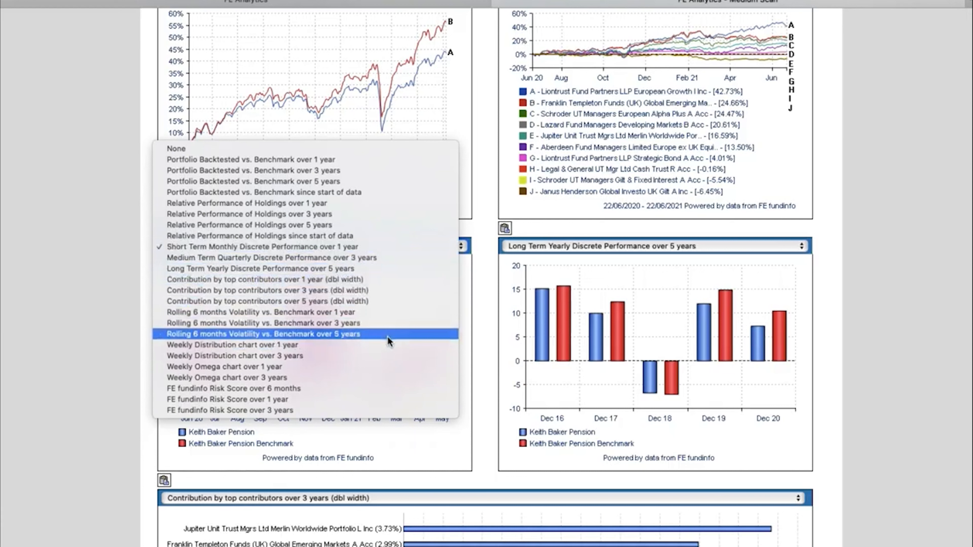
{"action": "left_click", "coordinate": [394, 323]}
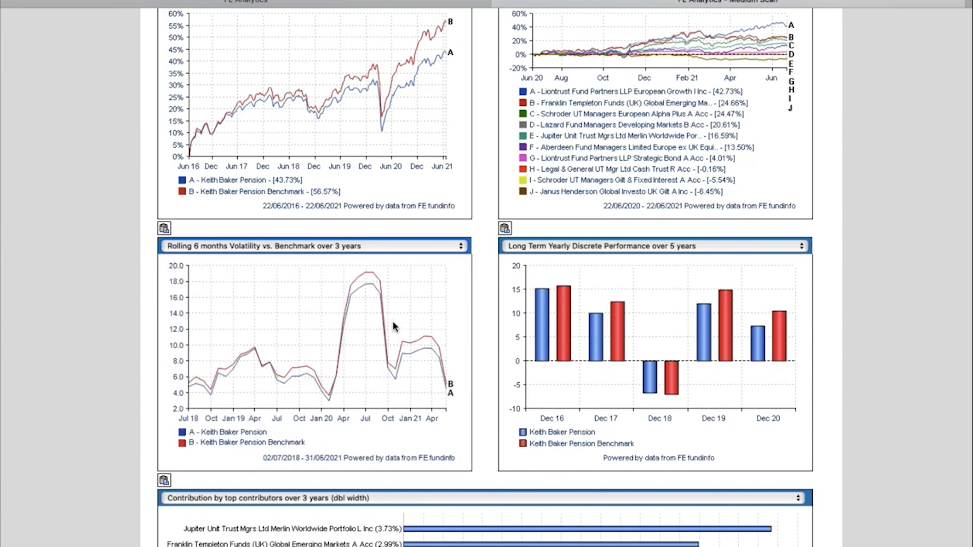
{"action": "left_click", "coordinate": [419, 250]}
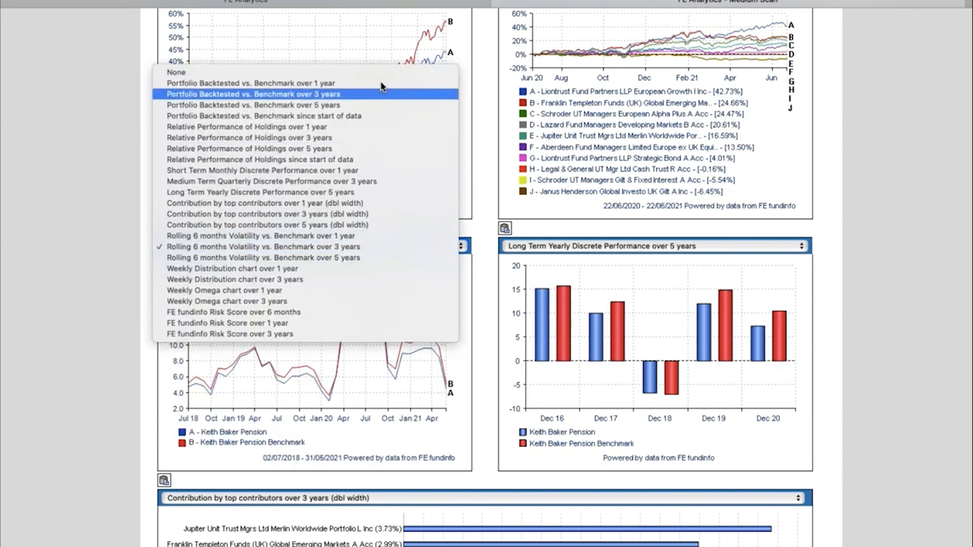
{"action": "left_click", "coordinate": [379, 72]}
{"action": "left_click", "coordinate": [556, 247]}
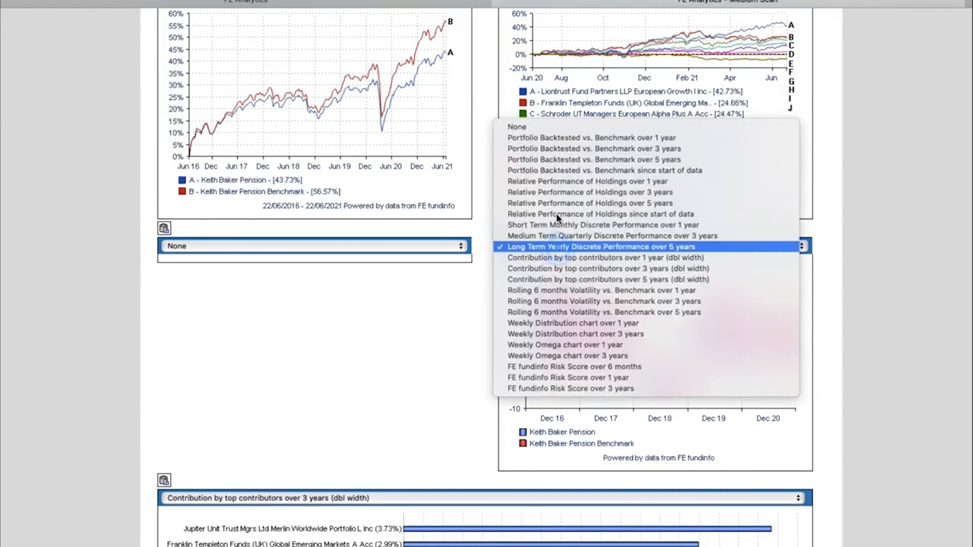
{"action": "left_click", "coordinate": [546, 128]}
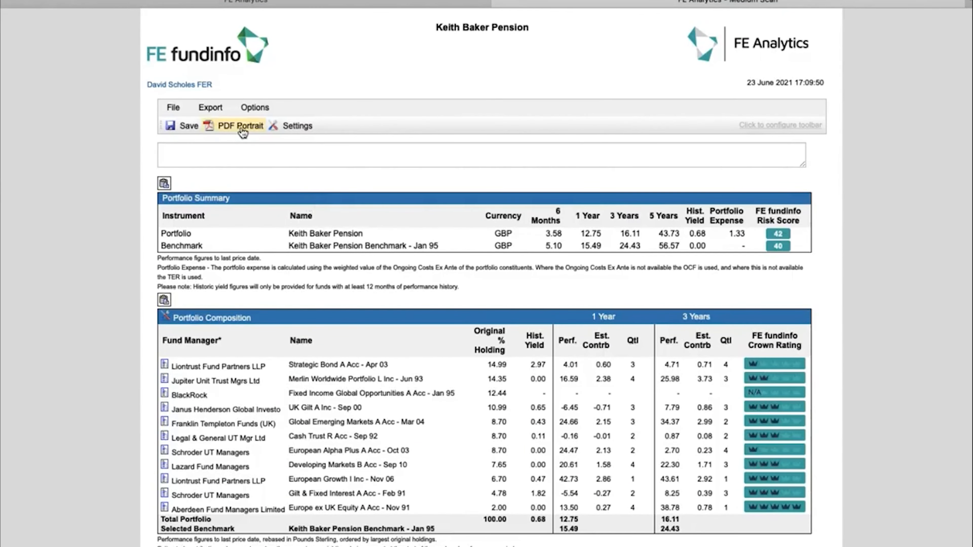
Step: Type a placeholder test comment into the report, then close the Medium Scan tab
{"action": "left_click", "coordinate": [235, 154]}
{"action": "type", "text": "hdbeihbewihvihvevhehivbahvbevbwevbe"}
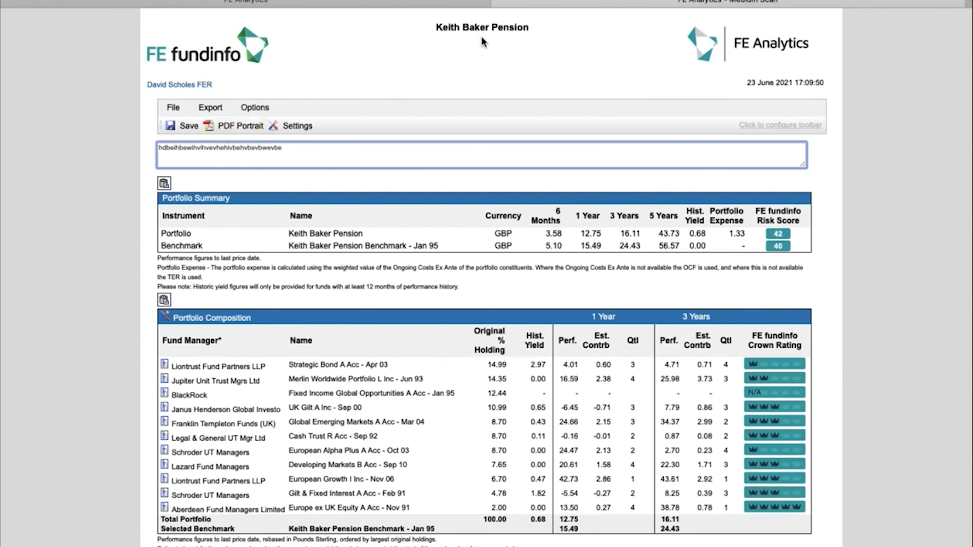
{"action": "left_click", "coordinate": [498, 1]}
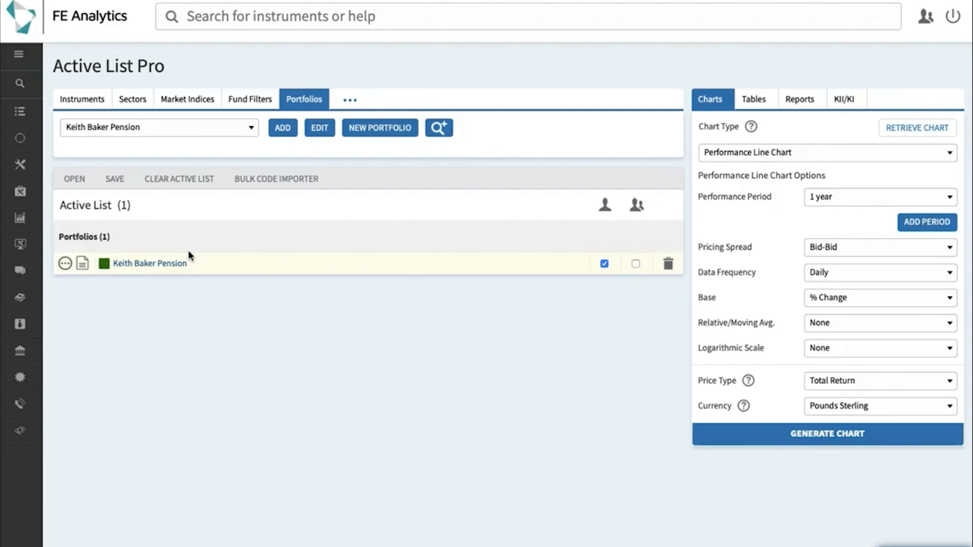
Step: Open the Short Scan report from the portfolio row's '...' menu
{"action": "left_click", "coordinate": [65, 265]}
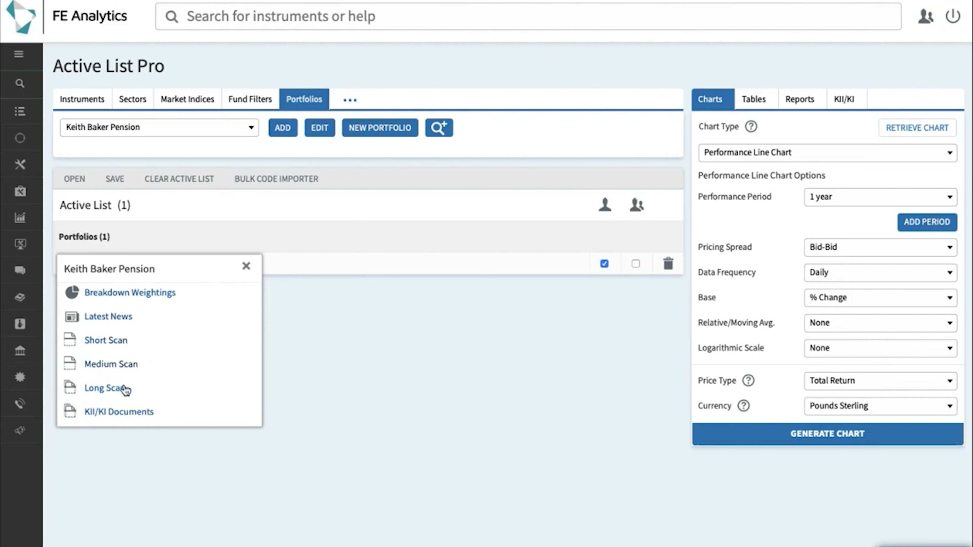
{"action": "left_click", "coordinate": [122, 344]}
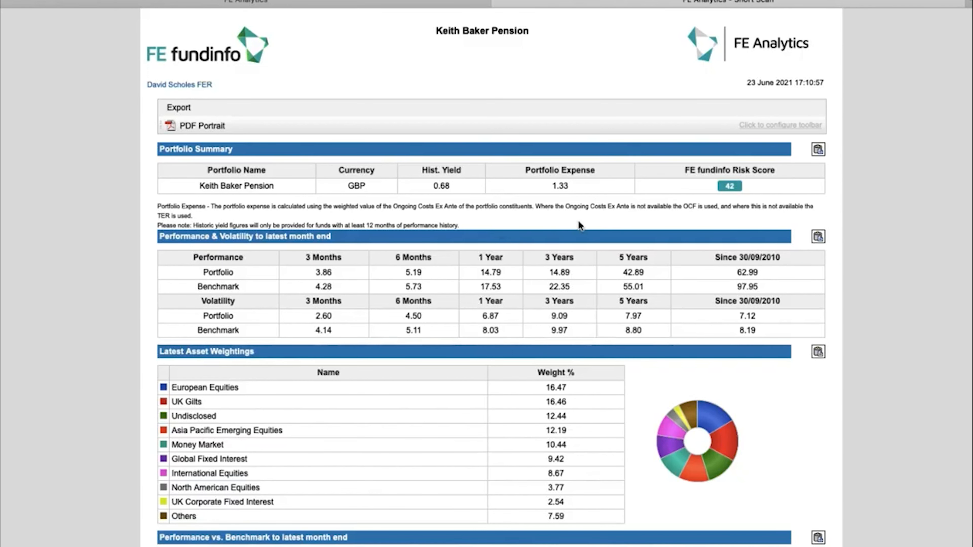
Step: Scroll down and back up through the Short Scan report
{"action": "scroll", "coordinate": [558, 257], "scroll_direction": "down", "scroll_amount": 6}
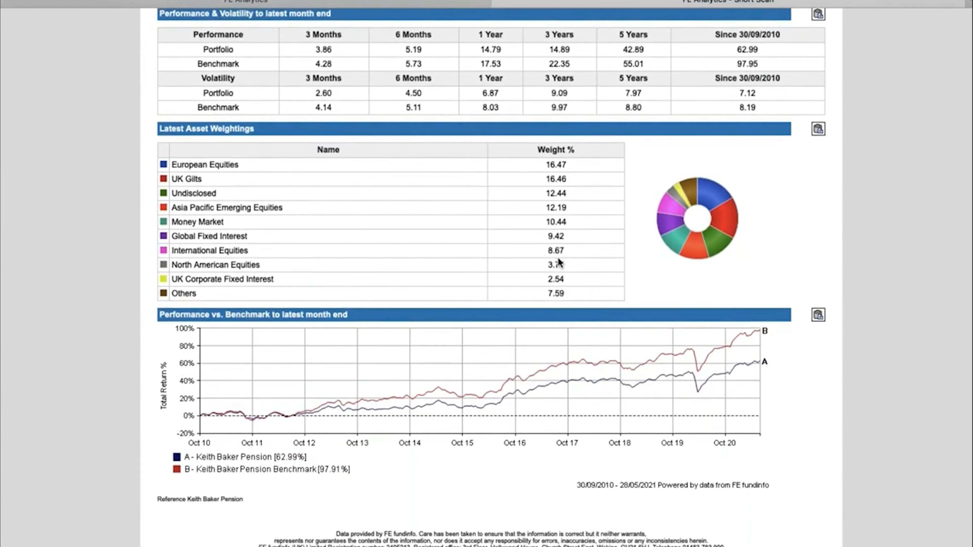
{"action": "scroll", "coordinate": [558, 257], "scroll_direction": "up", "scroll_amount": 6}
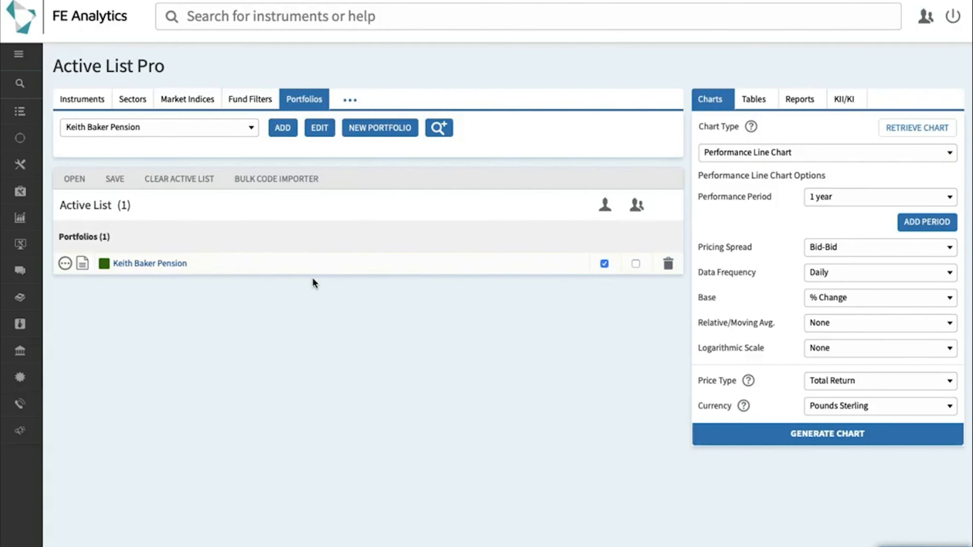
Step: Generate a Custom Portfolio Report Builder PDF from the Reports tab
{"action": "left_click", "coordinate": [801, 101]}
{"action": "left_click", "coordinate": [750, 154]}
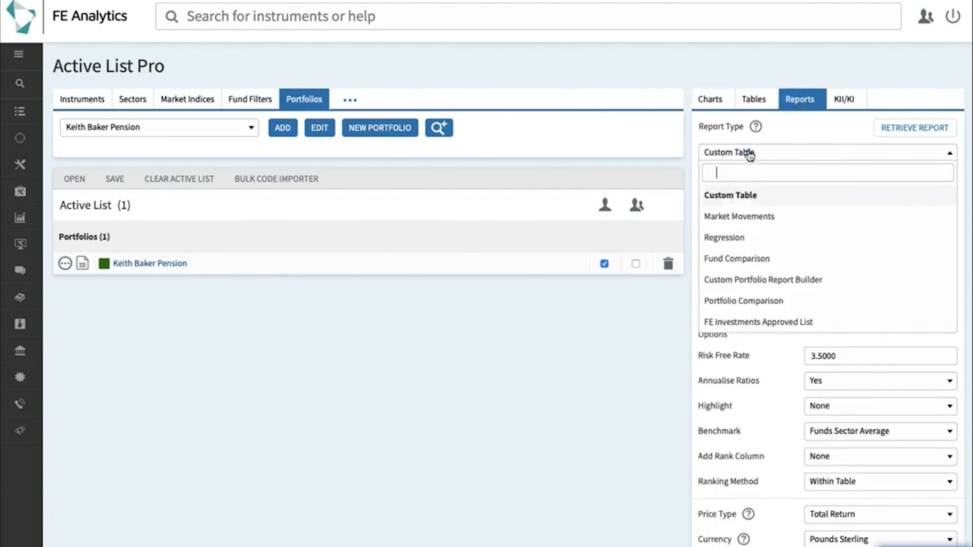
{"action": "left_click", "coordinate": [755, 283]}
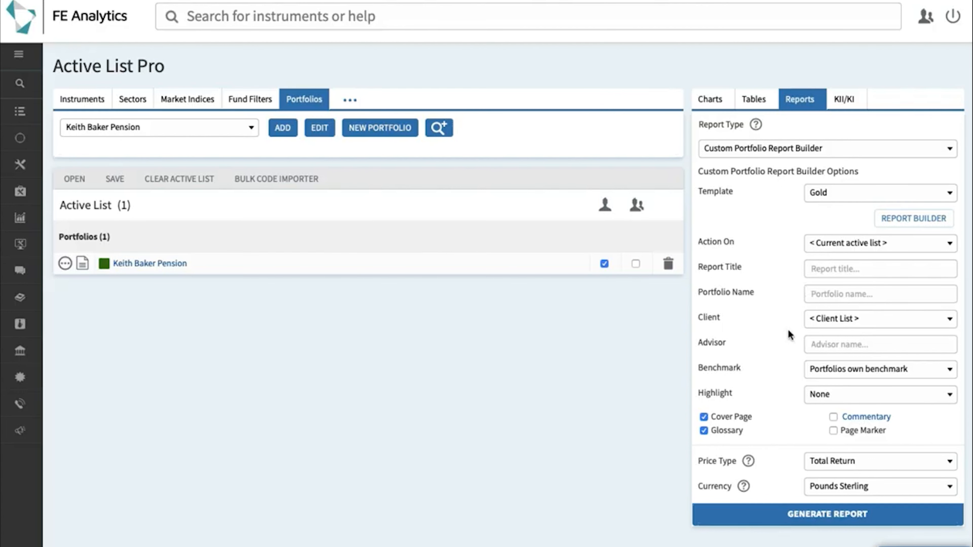
{"action": "left_click", "coordinate": [795, 522]}
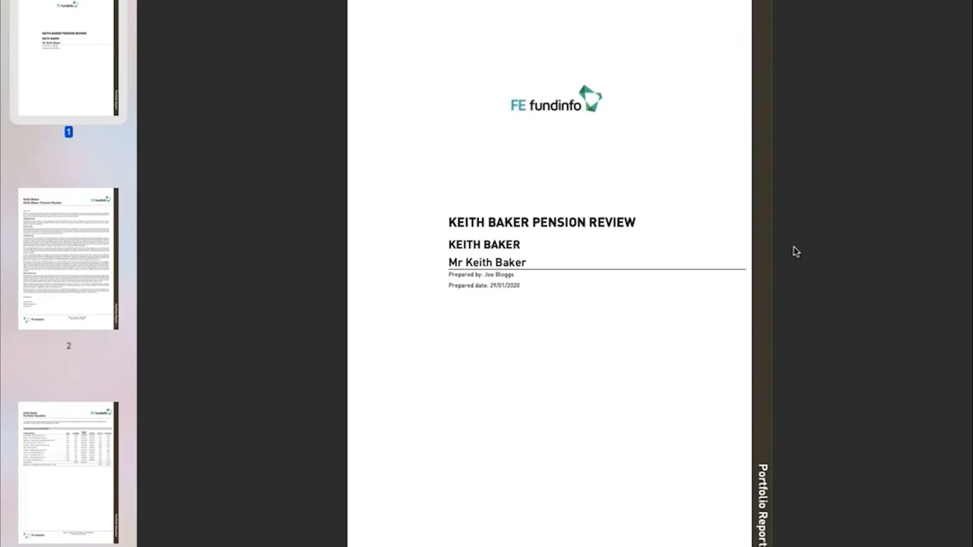
Step: Scroll from Portfolio Valuation to page 11, the Diversification Benefit Report showing 27% Medium benefit
{"action": "scroll", "coordinate": [796, 252], "scroll_direction": "down", "scroll_amount": 5}
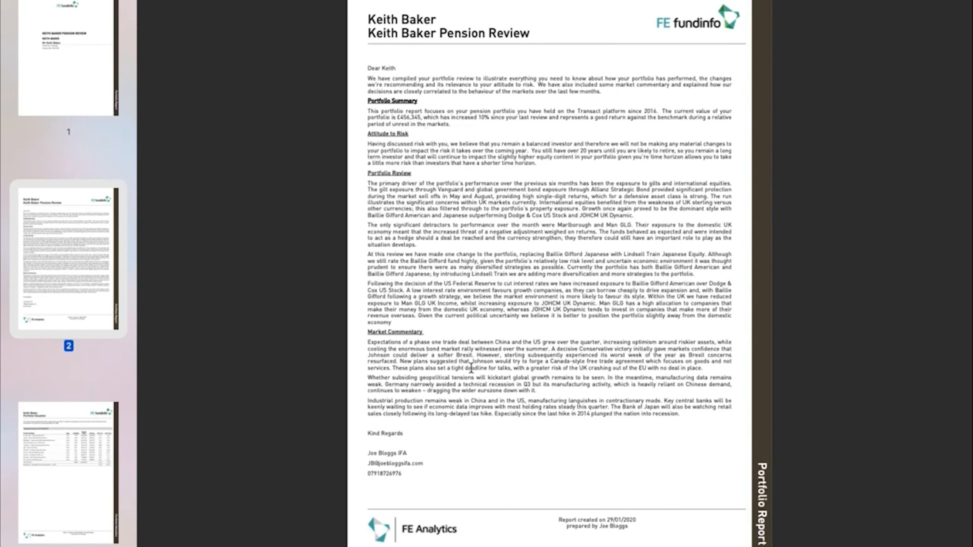
{"action": "scroll", "coordinate": [531, 371], "scroll_direction": "down", "scroll_amount": 3}
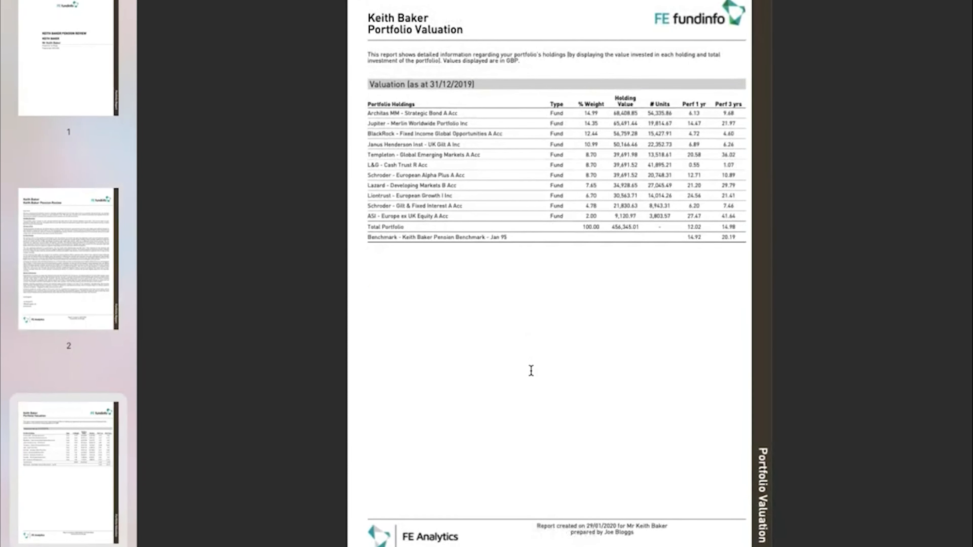
{"action": "scroll", "coordinate": [531, 371], "scroll_direction": "down", "scroll_amount": 3}
{"action": "scroll", "coordinate": [531, 371], "scroll_direction": "down", "scroll_amount": 3}
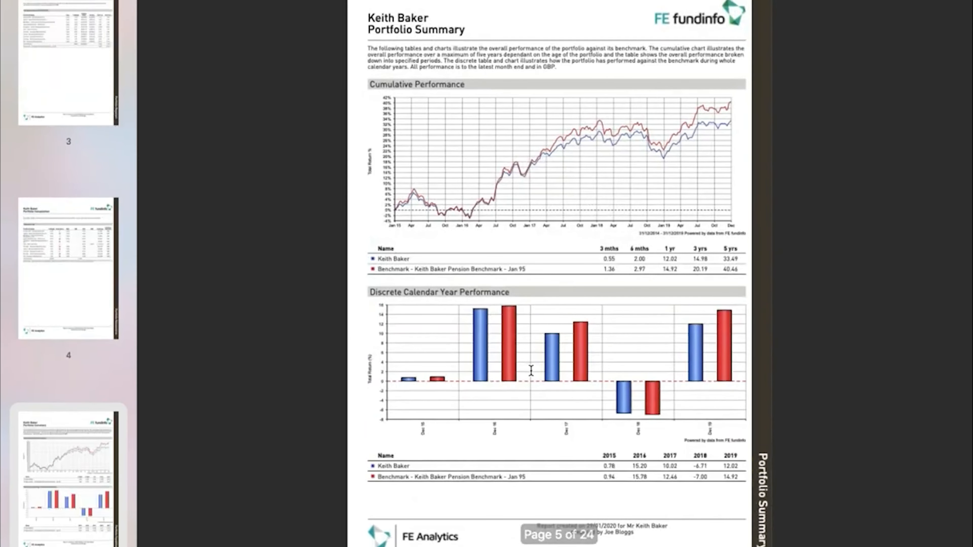
{"action": "scroll", "coordinate": [531, 371], "scroll_direction": "down", "scroll_amount": 3}
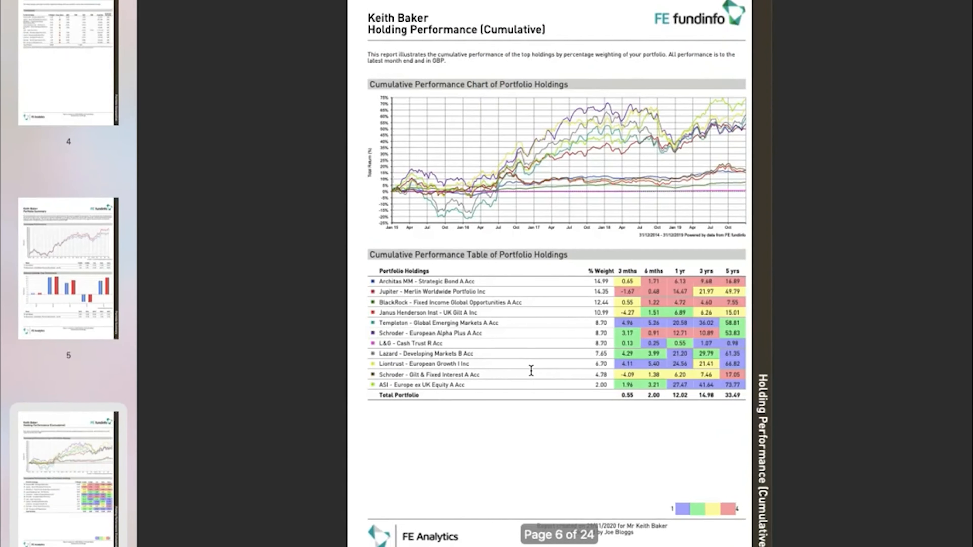
{"action": "scroll", "coordinate": [531, 371], "scroll_direction": "down", "scroll_amount": 3}
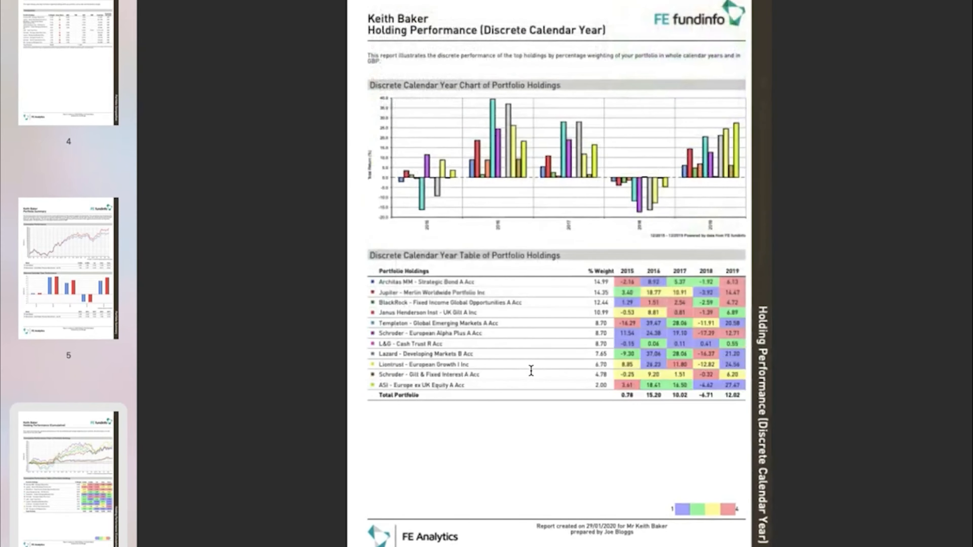
{"action": "scroll", "coordinate": [531, 372], "scroll_direction": "down", "scroll_amount": 3}
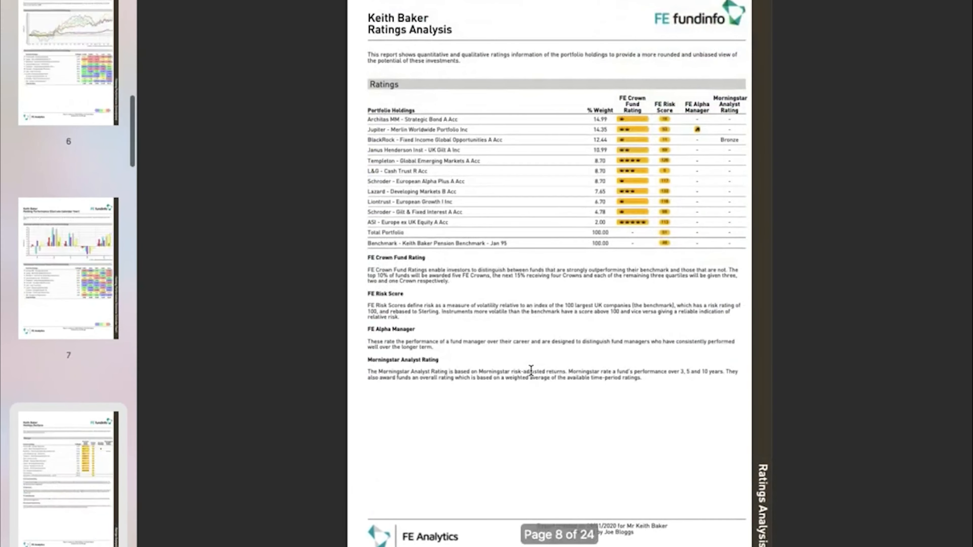
{"action": "scroll", "coordinate": [531, 371], "scroll_direction": "down", "scroll_amount": 3}
{"action": "scroll", "coordinate": [531, 371], "scroll_direction": "down", "scroll_amount": 3}
{"action": "scroll", "coordinate": [531, 371], "scroll_direction": "down", "scroll_amount": 3}
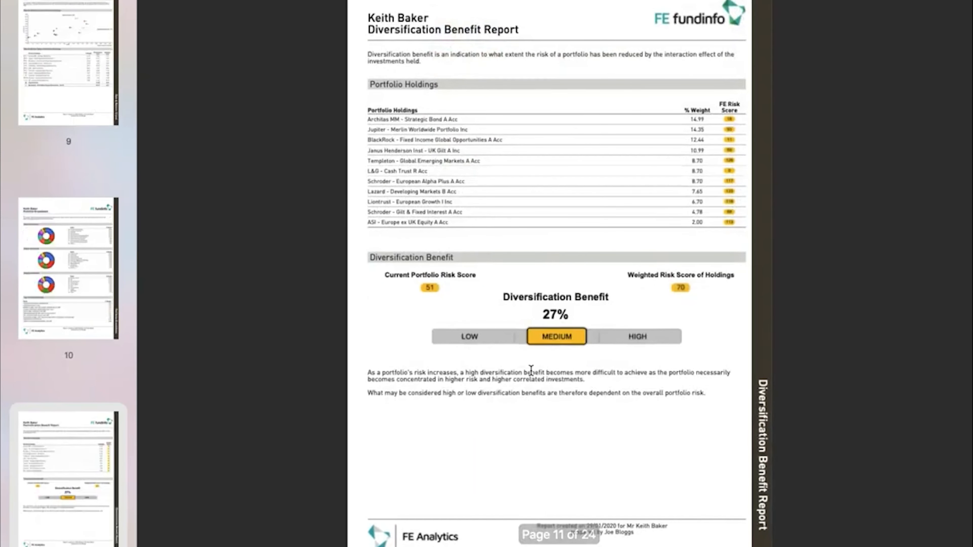
{"action": "scroll", "coordinate": [531, 370], "scroll_direction": "down", "scroll_amount": 3}
Step: Scroll through the fund factsheet pages down to the Glossary of Terms
{"action": "scroll", "coordinate": [531, 371], "scroll_direction": "down", "scroll_amount": 6}
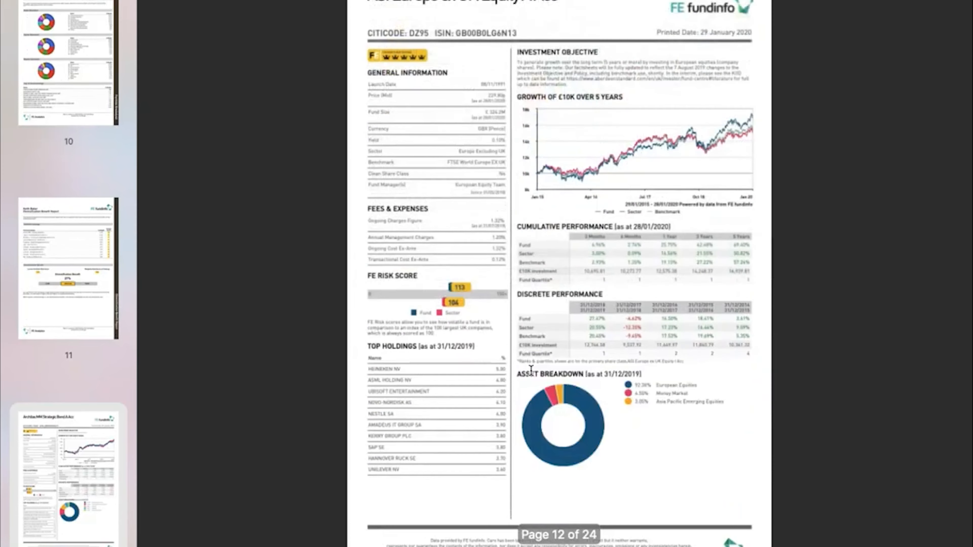
{"action": "scroll", "coordinate": [531, 371], "scroll_direction": "down", "scroll_amount": 5}
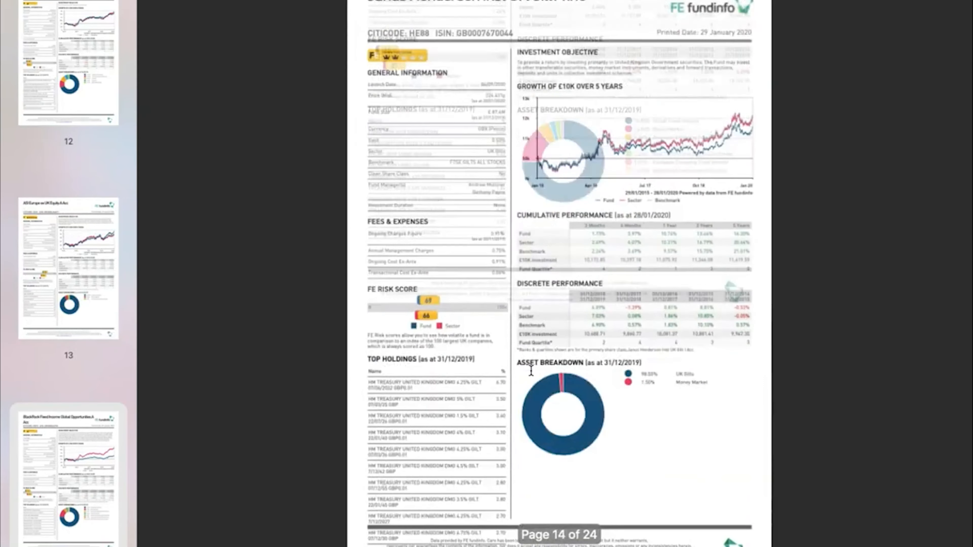
{"action": "scroll", "coordinate": [531, 371], "scroll_direction": "down", "scroll_amount": 4}
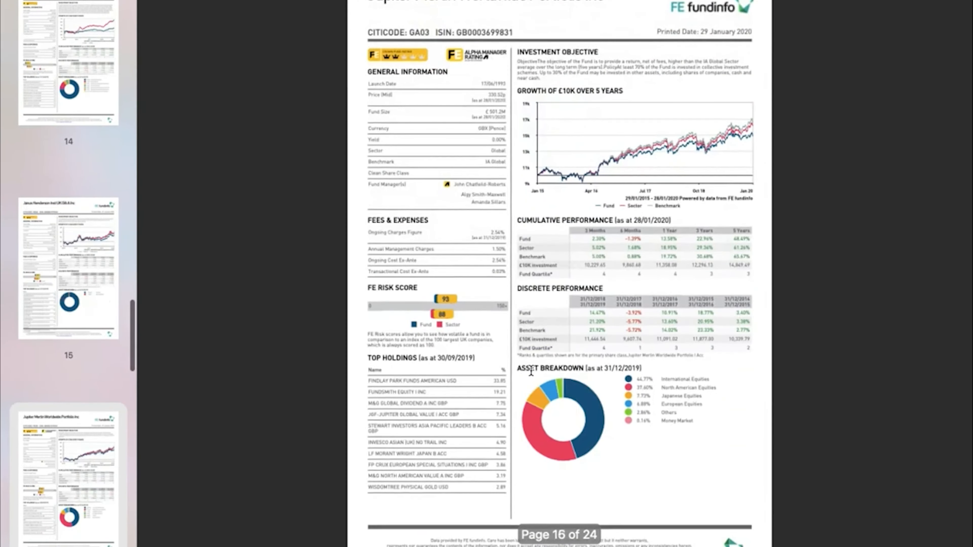
{"action": "scroll", "coordinate": [531, 372], "scroll_direction": "down", "scroll_amount": 5}
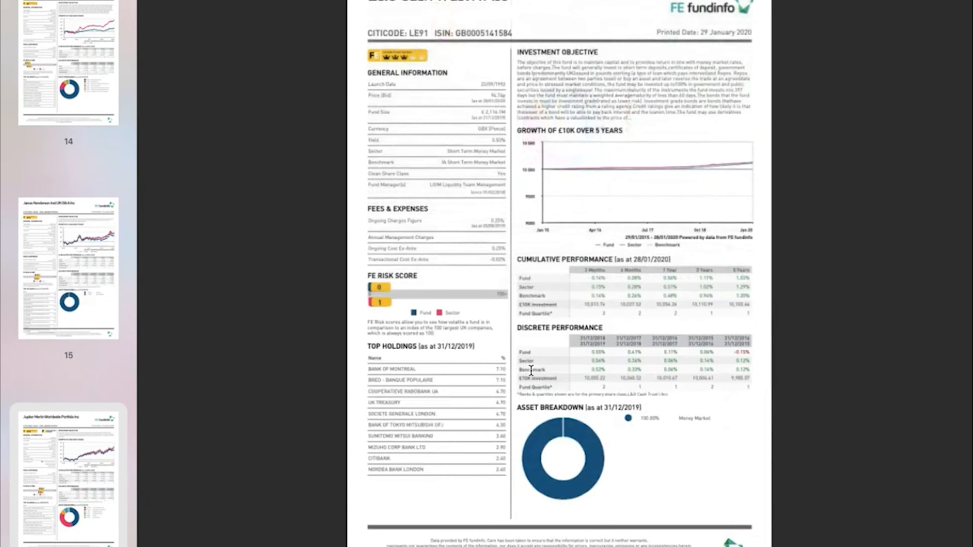
{"action": "scroll", "coordinate": [531, 371], "scroll_direction": "down", "scroll_amount": 10}
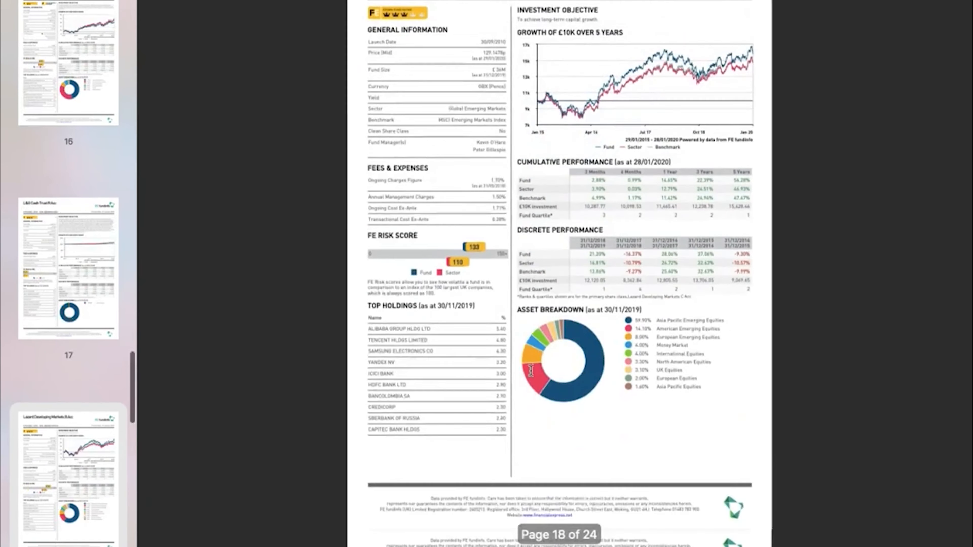
{"action": "scroll", "coordinate": [531, 371], "scroll_direction": "down", "scroll_amount": 8}
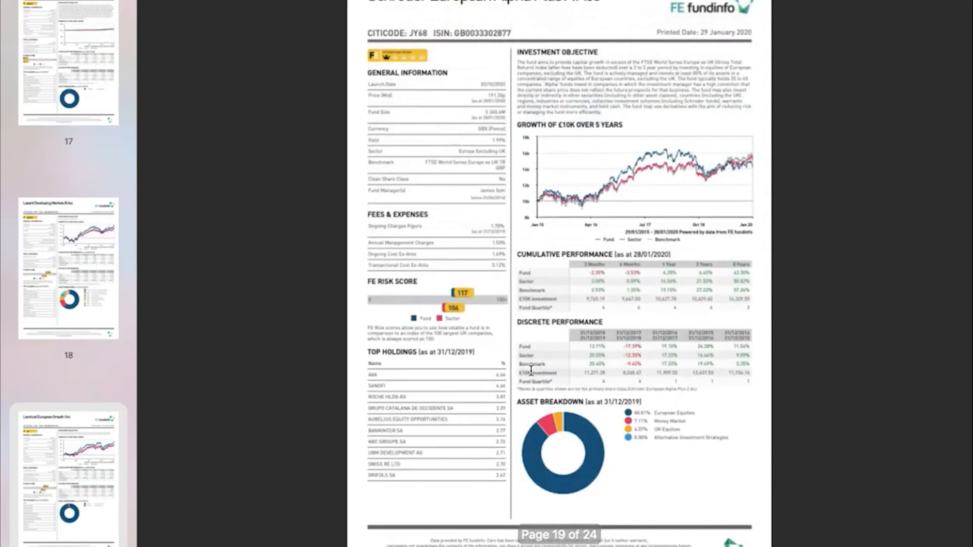
{"action": "scroll", "coordinate": [531, 371], "scroll_direction": "down", "scroll_amount": 8}
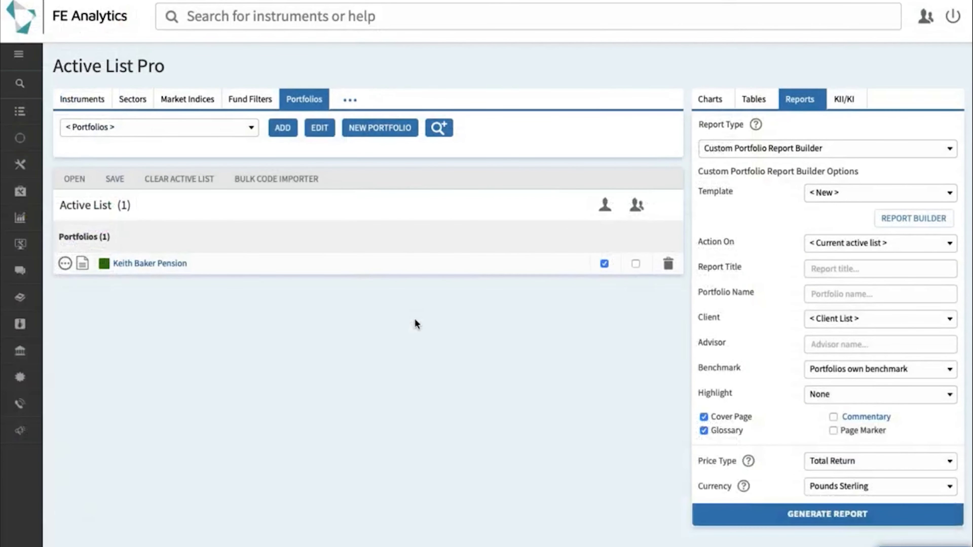
Step: Open File Manager from Account Organisation in the left menu
{"action": "mouse_move", "coordinate": [26, 309]}
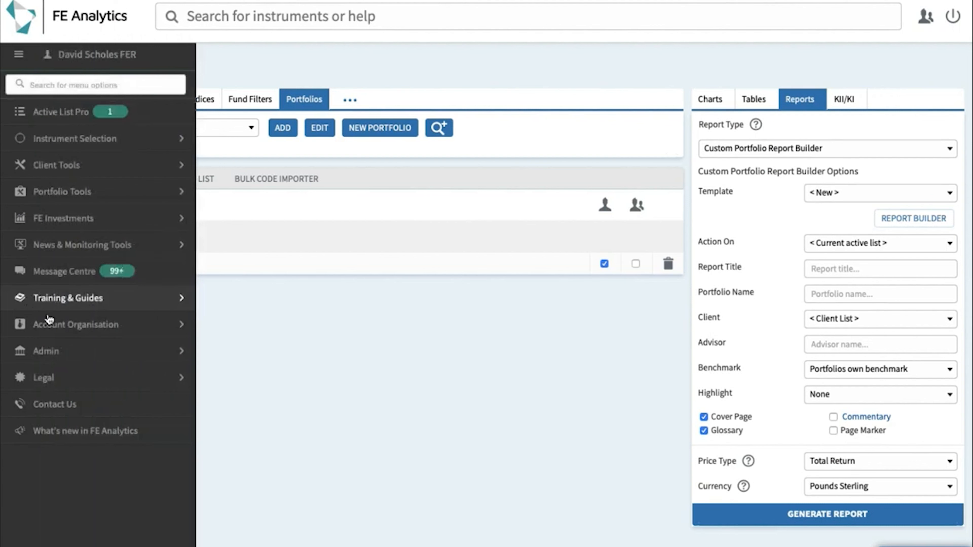
{"action": "left_click", "coordinate": [57, 326]}
{"action": "left_click", "coordinate": [63, 350]}
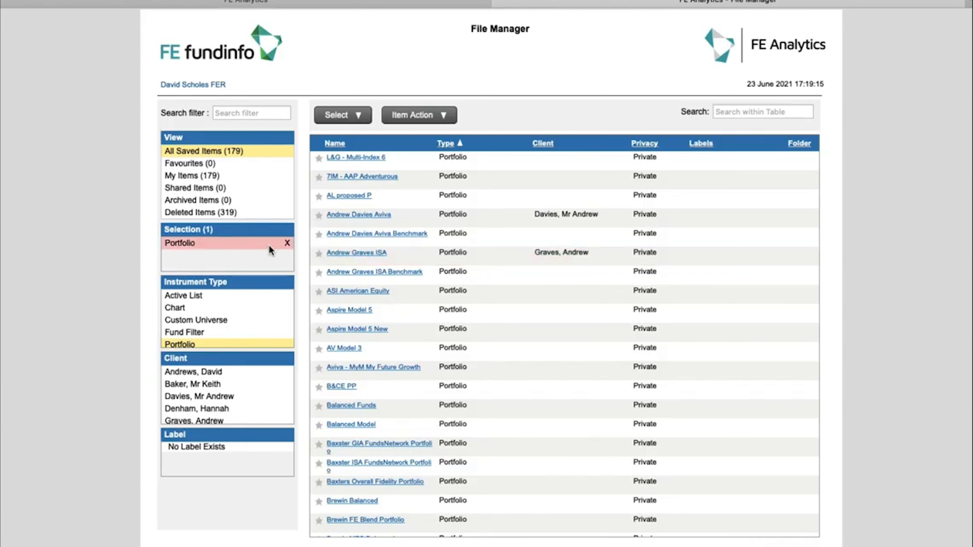
Step: Filter File Manager to Active List instead of Portfolio and select only BH - Cash vs RPI
{"action": "left_click", "coordinate": [205, 297]}
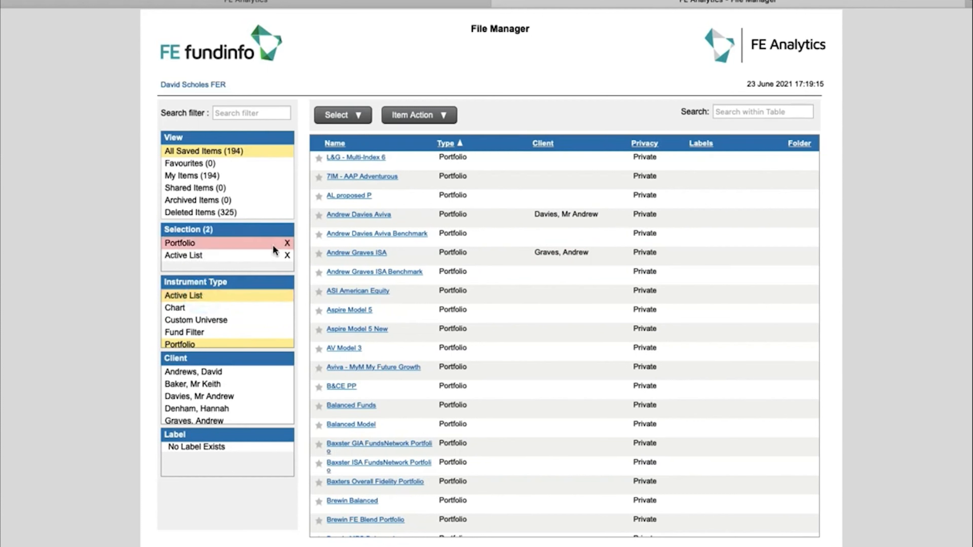
{"action": "left_click", "coordinate": [287, 242]}
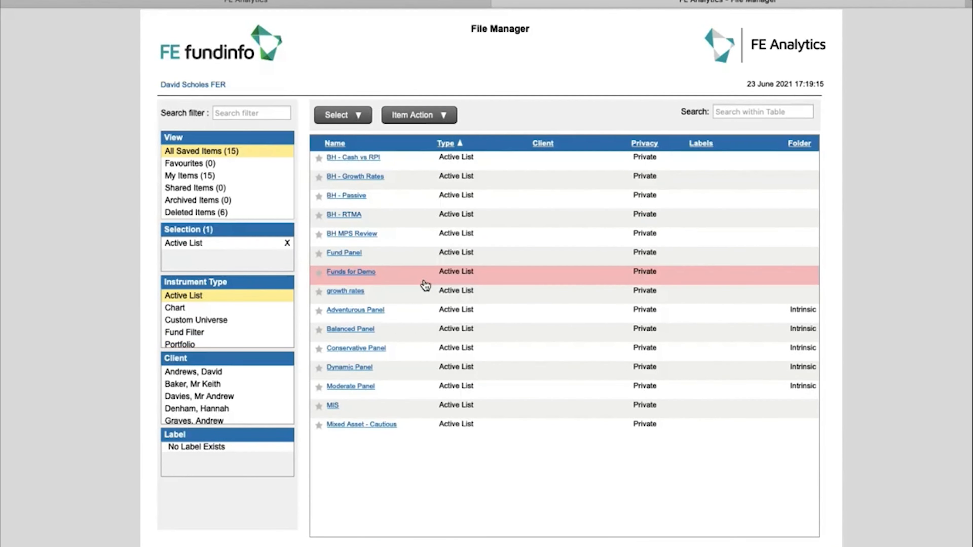
{"action": "left_click", "coordinate": [437, 167]}
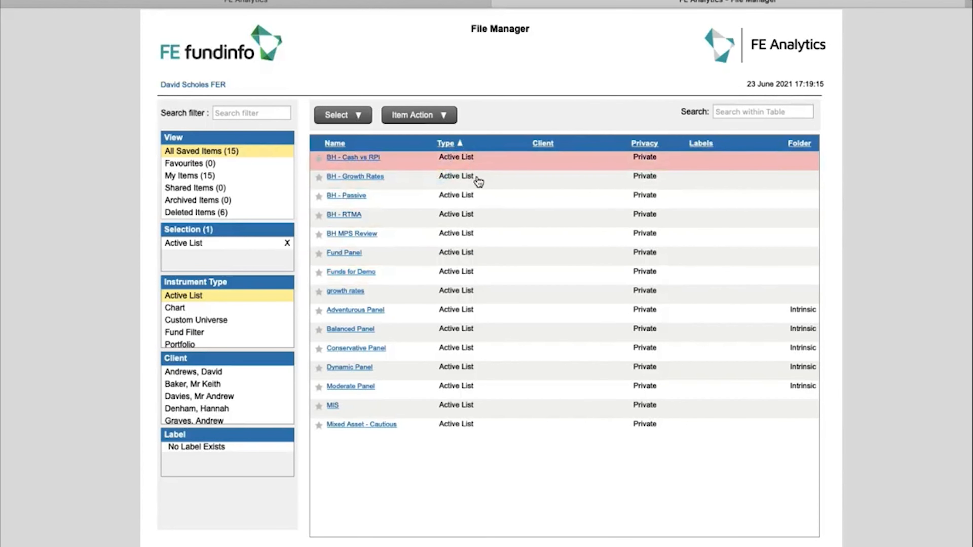
{"action": "left_click", "coordinate": [483, 197]}
{"action": "left_click", "coordinate": [482, 214]}
{"action": "left_click", "coordinate": [491, 220]}
{"action": "left_click", "coordinate": [484, 198]}
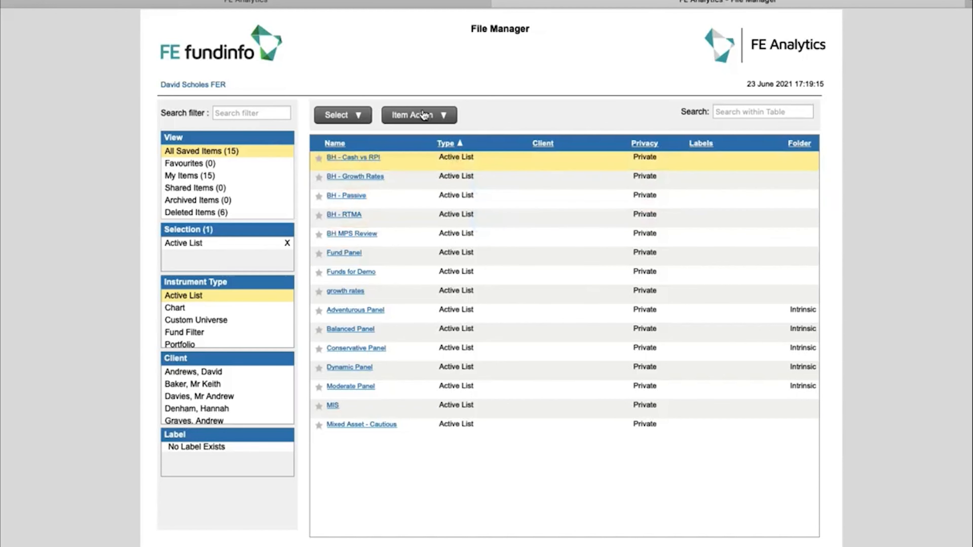
Step: Start Item Action > Delete Items, close the confirmation, then open Contact Us
{"action": "left_click", "coordinate": [423, 120]}
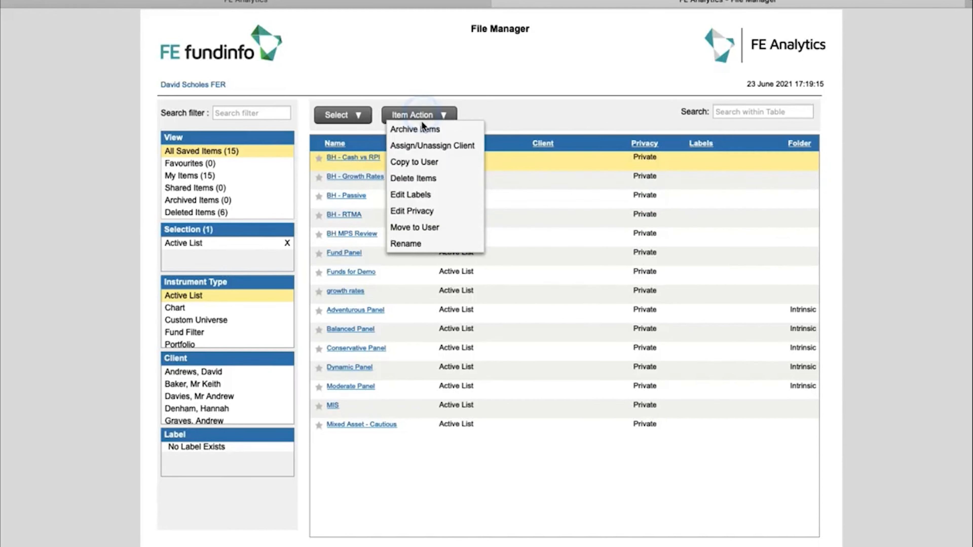
{"action": "left_click", "coordinate": [425, 180]}
{"action": "left_click", "coordinate": [589, 343]}
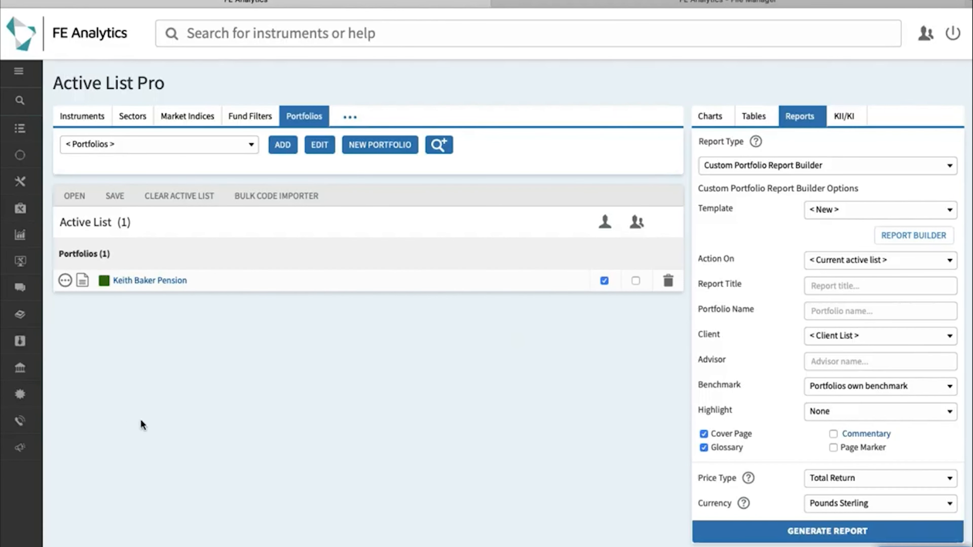
{"action": "mouse_move", "coordinate": [19, 422]}
{"action": "left_click", "coordinate": [65, 422]}
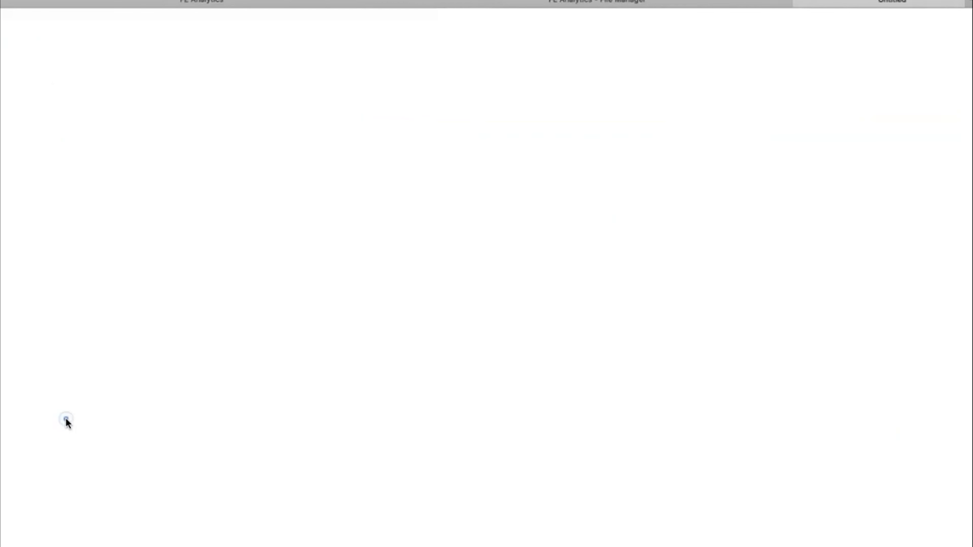